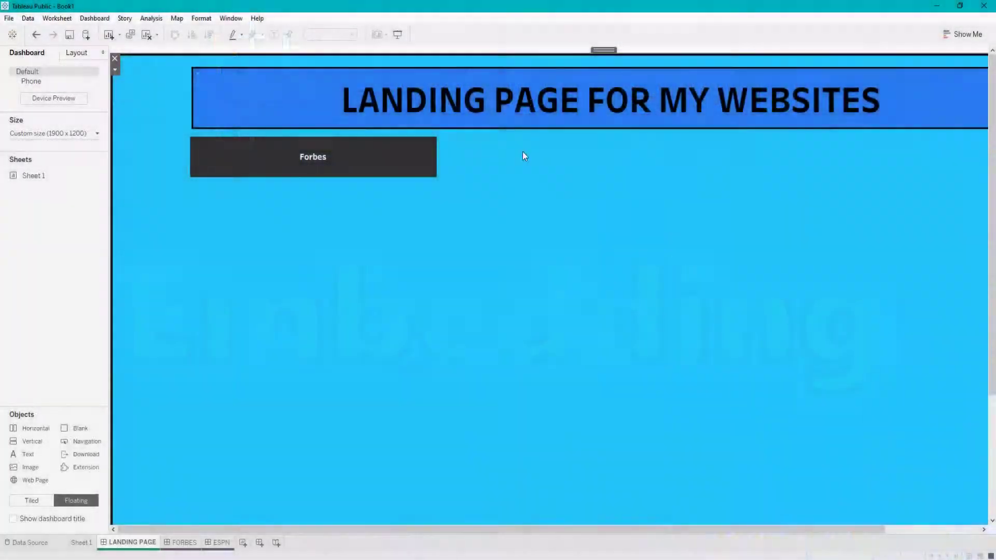
Step: Preview the dashboard full screen and check that the Forbes button opens its page
left_click(397, 34)
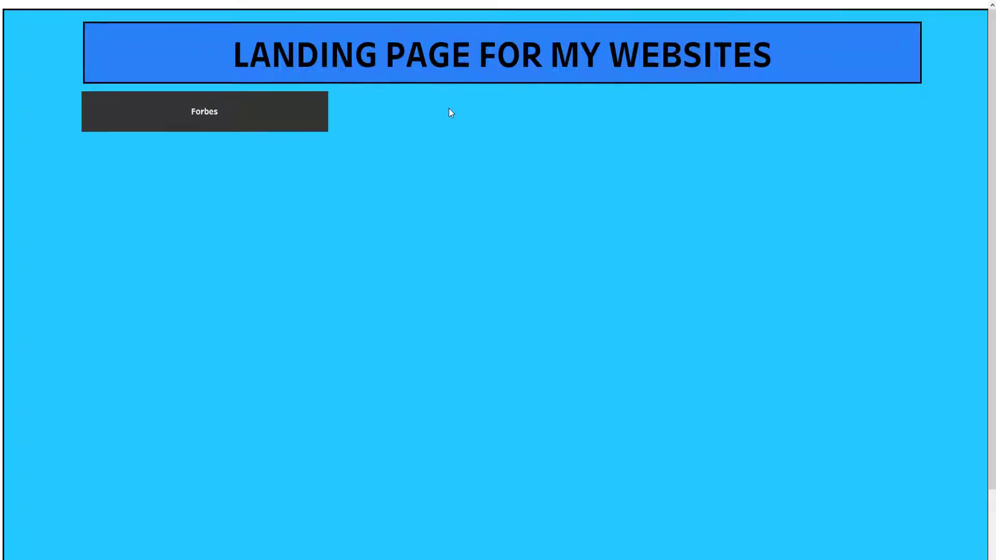
left_click(202, 116)
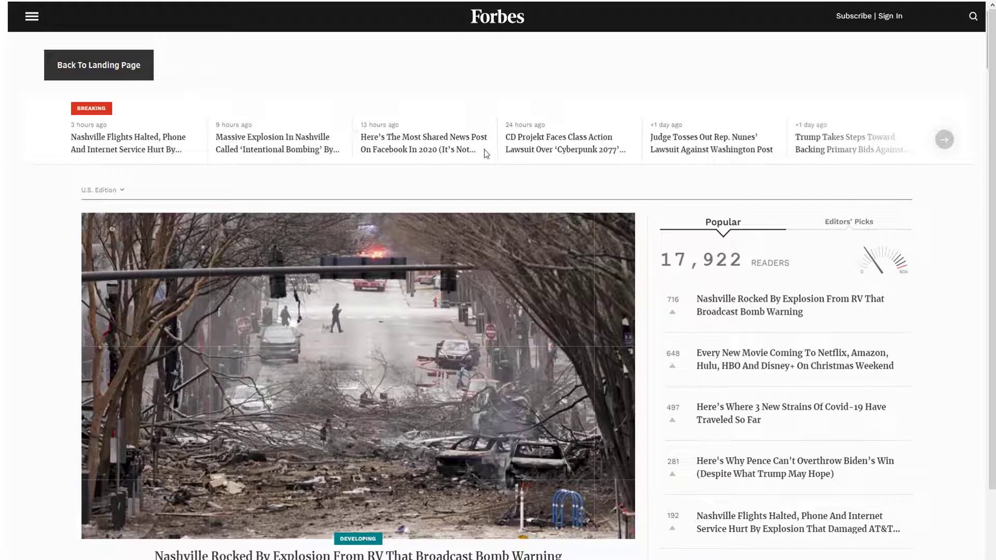
left_click(105, 68)
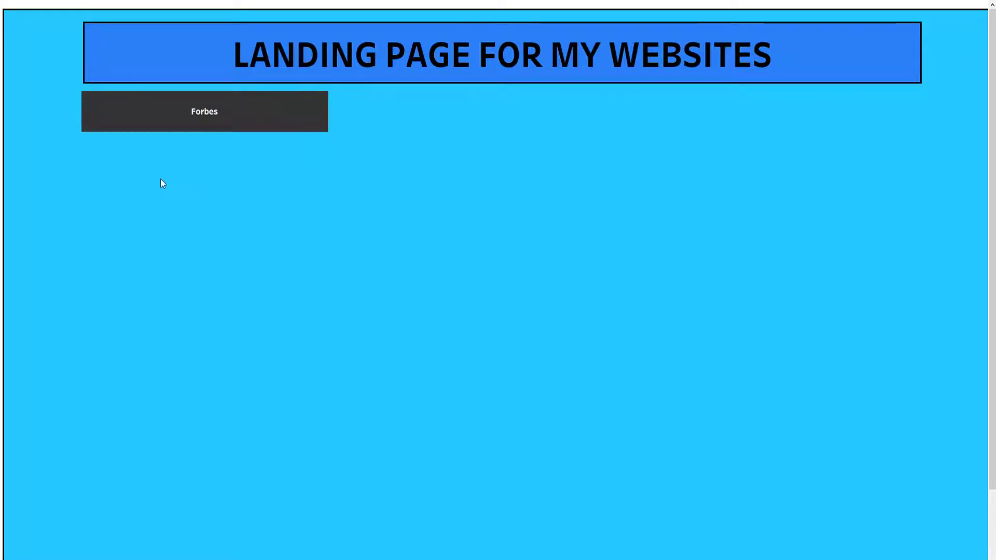
key("Escape")
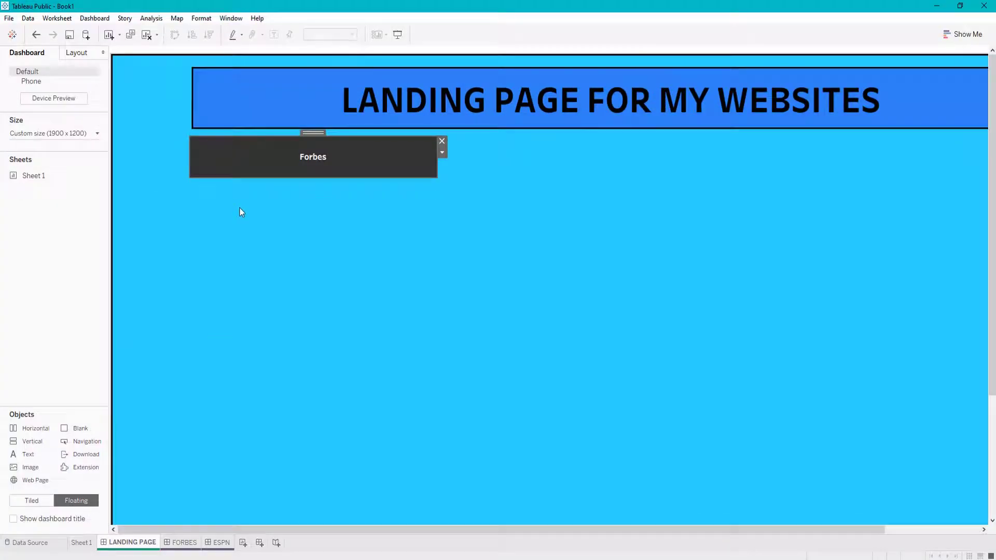
Step: Add a floating Navigation button below the Forbes button and widen it to match
left_click(488, 188)
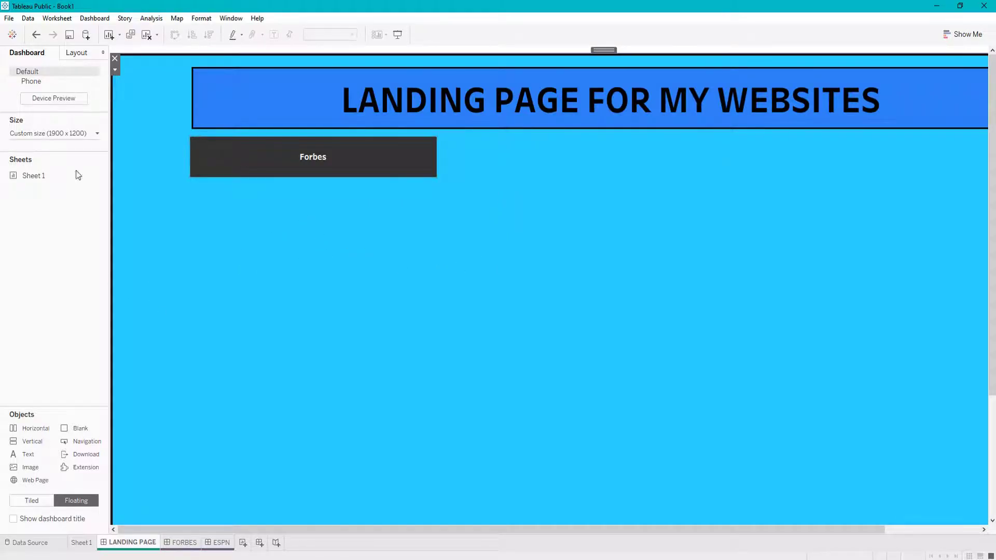
left_click(78, 53)
left_click(36, 55)
double_click(88, 445)
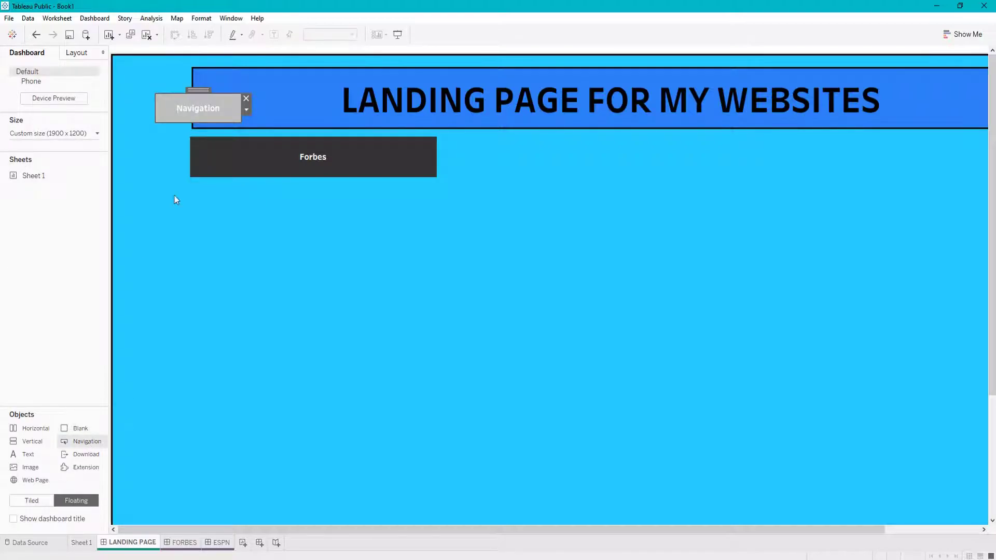
left_click_drag(191, 91, 226, 189)
left_click_drag(272, 219, 424, 222)
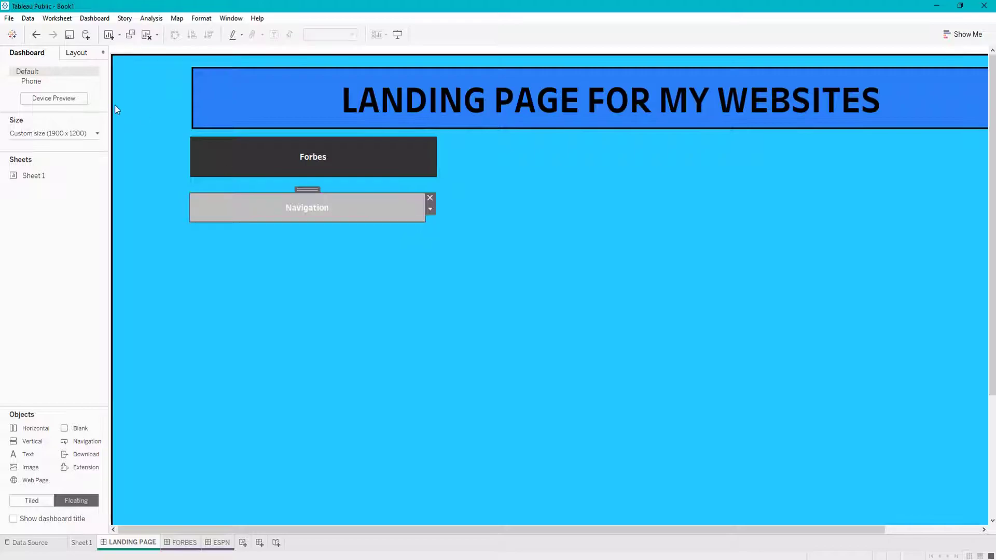
left_click(76, 52)
Step: Size the new button to 475 × 75 and give it a solid dark border
double_click(26, 181)
type("475")
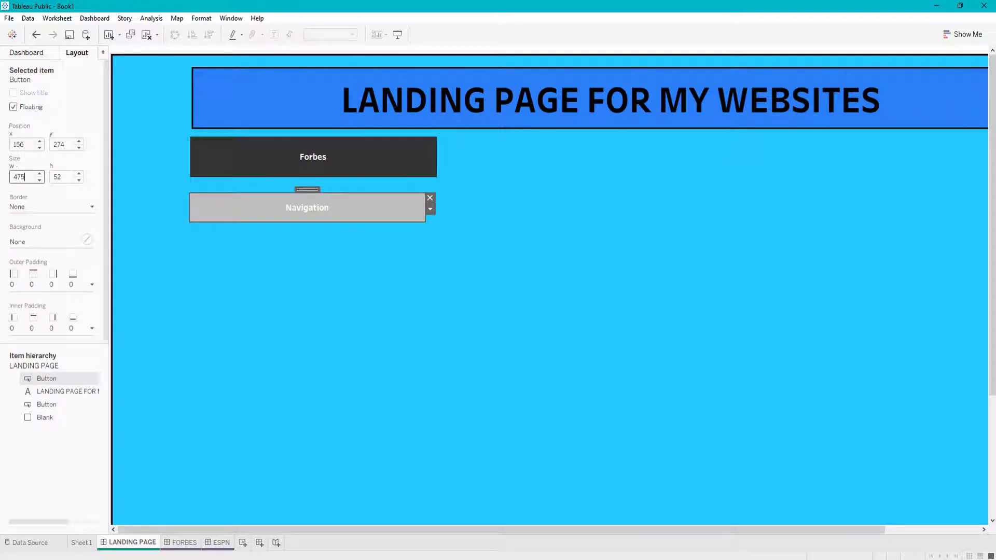
key("Tab")
type("75")
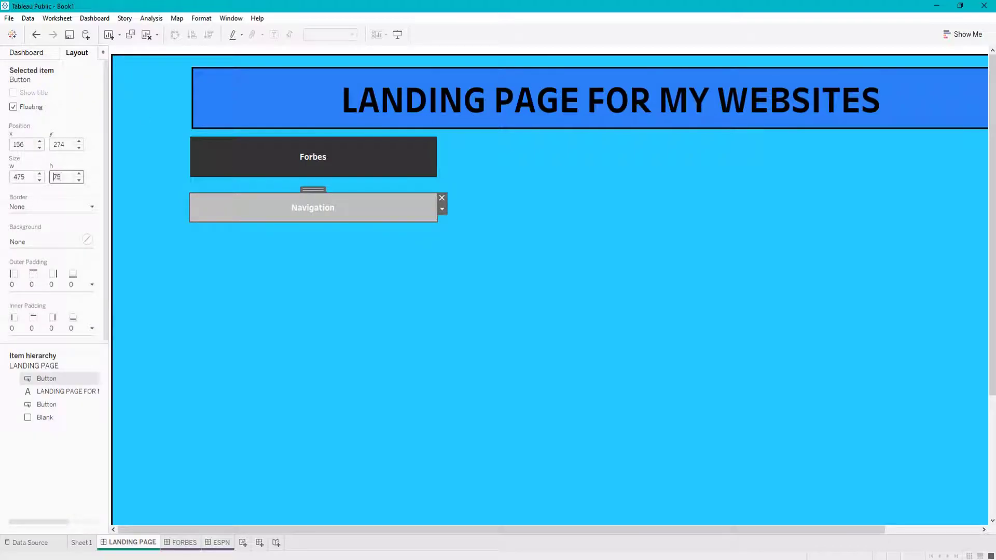
key("Return")
left_click(77, 210)
left_click(53, 292)
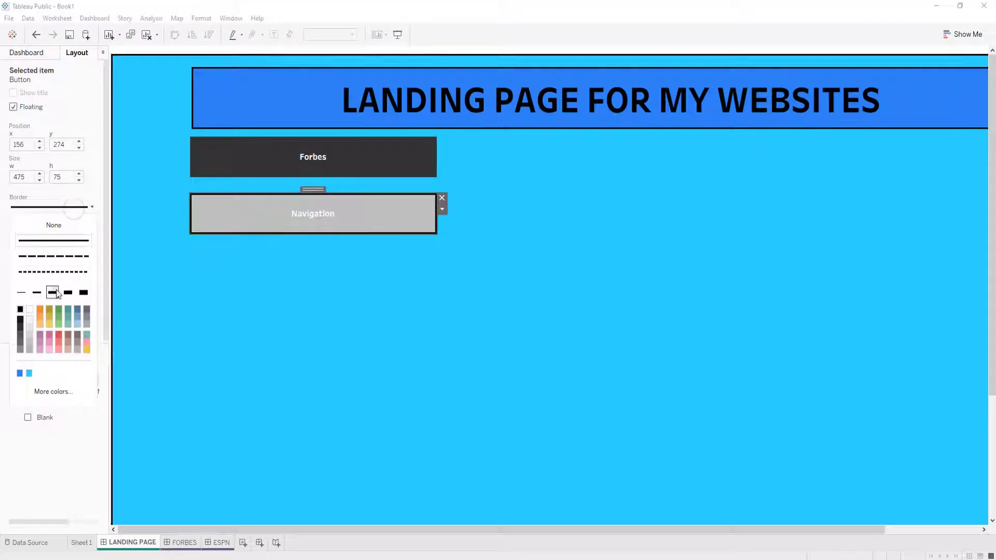
Step: Open the new button's Edit Button settings and its destination list
left_click(442, 209)
left_click(484, 224)
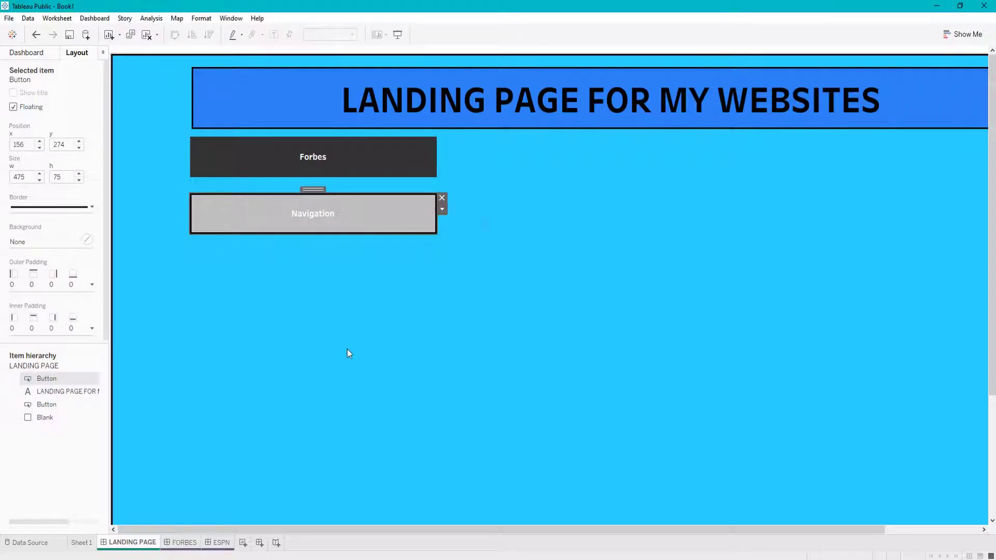
left_click(450, 181)
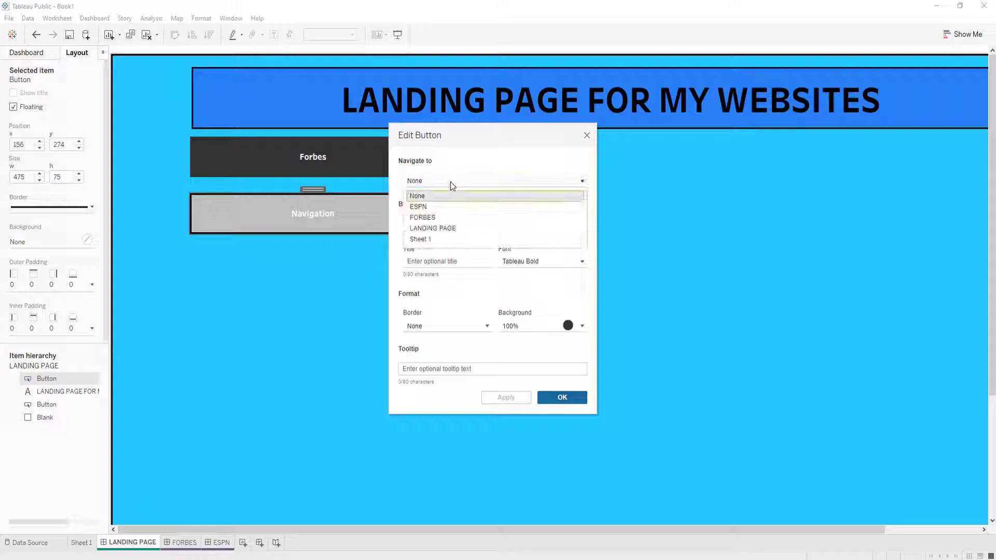
Step: Make the button a text button titled ESPN that navigates to the ESPN dashboard
left_click(436, 207)
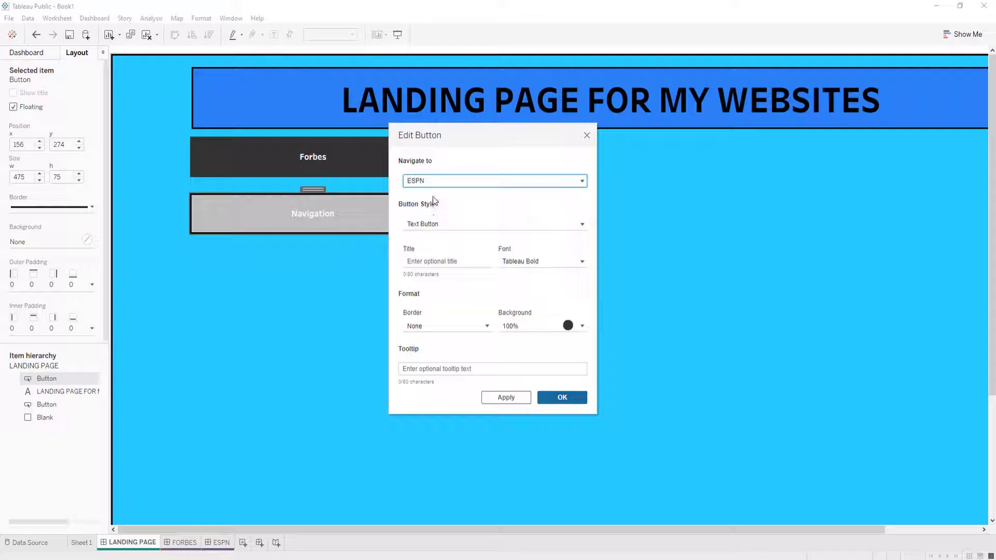
left_click(443, 223)
left_click(443, 249)
left_click(446, 262)
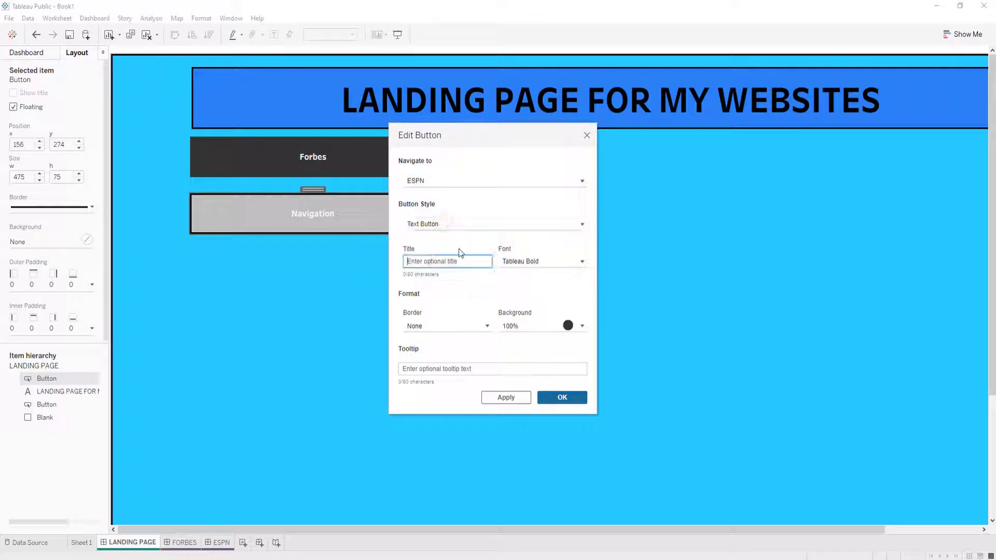
type("ESPM")
key("BackSpace")
type("N")
Step: Add the tooltip 'Click to Navigate to ESPN' and apply the settings
left_click(492, 369)
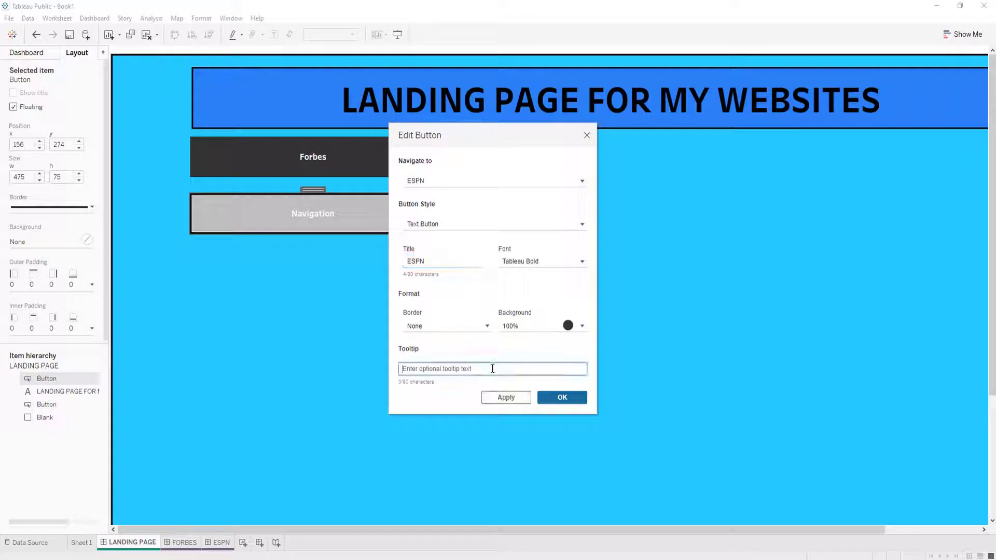
type("Click to Navigate to ESPN")
left_click(513, 400)
Step: Close the button settings, go to the ESPN dashboard and show its item hierarchy
left_click(549, 397)
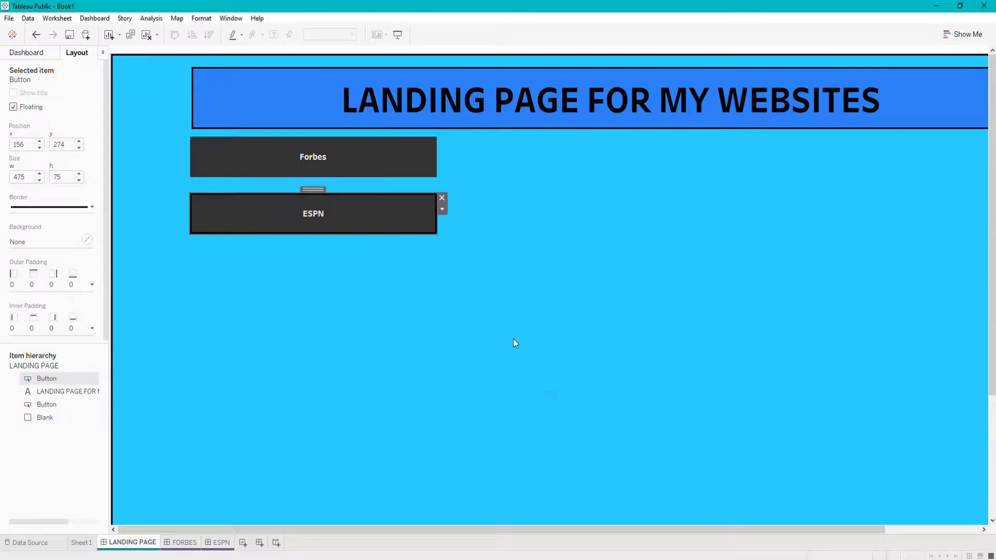
left_click(509, 306)
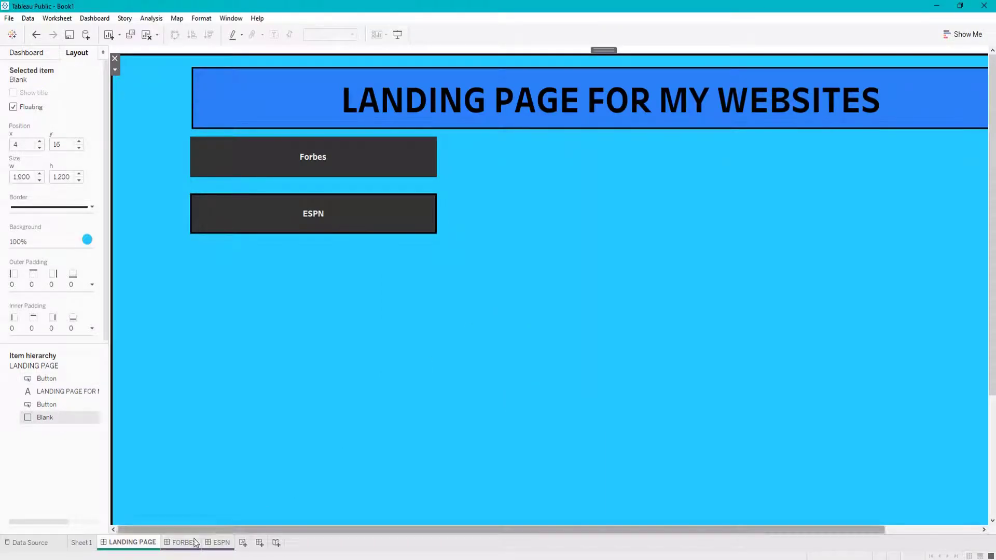
left_click(219, 542)
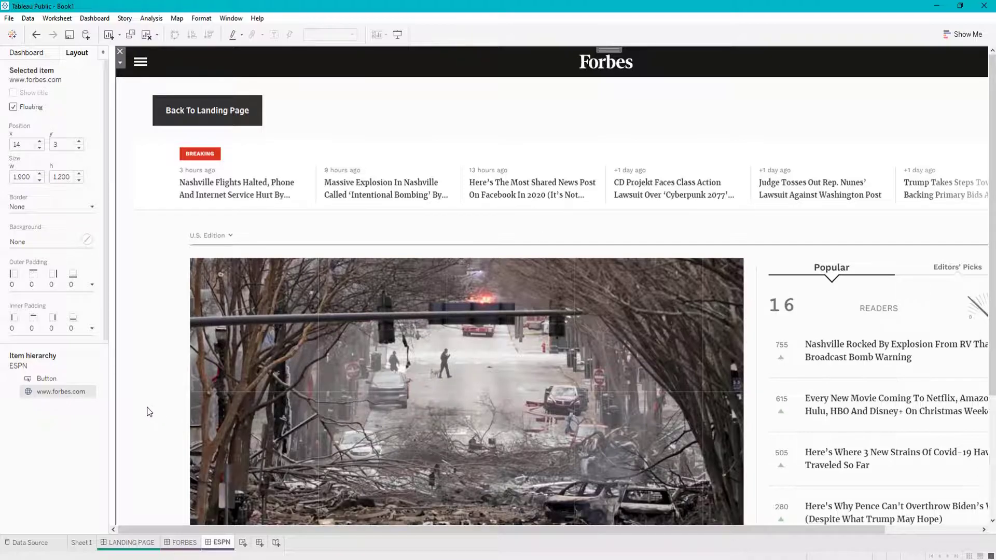
right_click(52, 398)
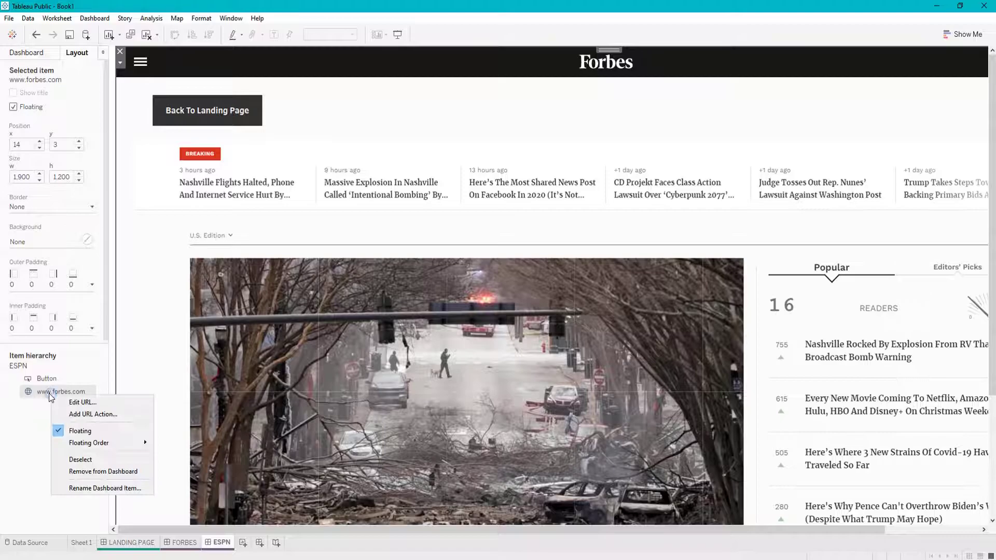
left_click(14, 409)
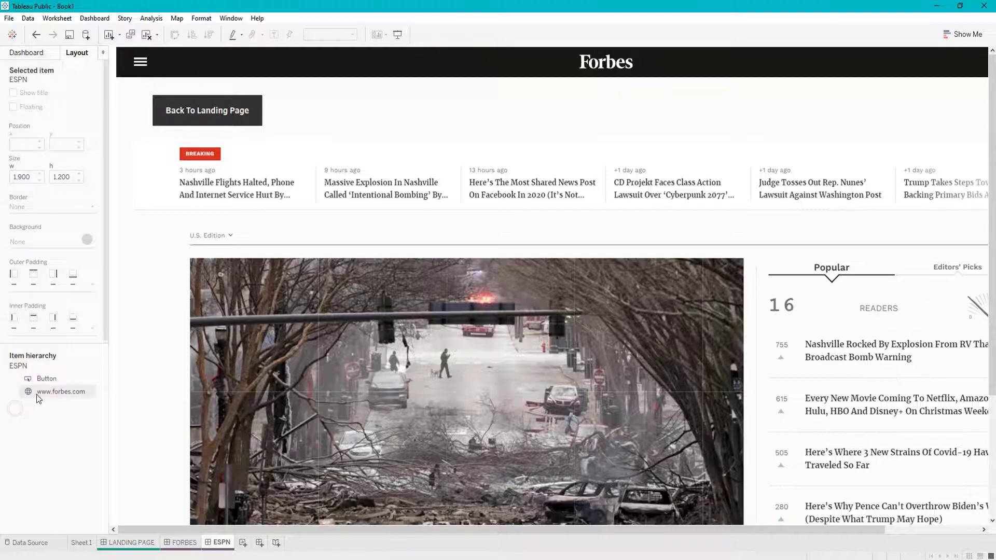
left_click(30, 56)
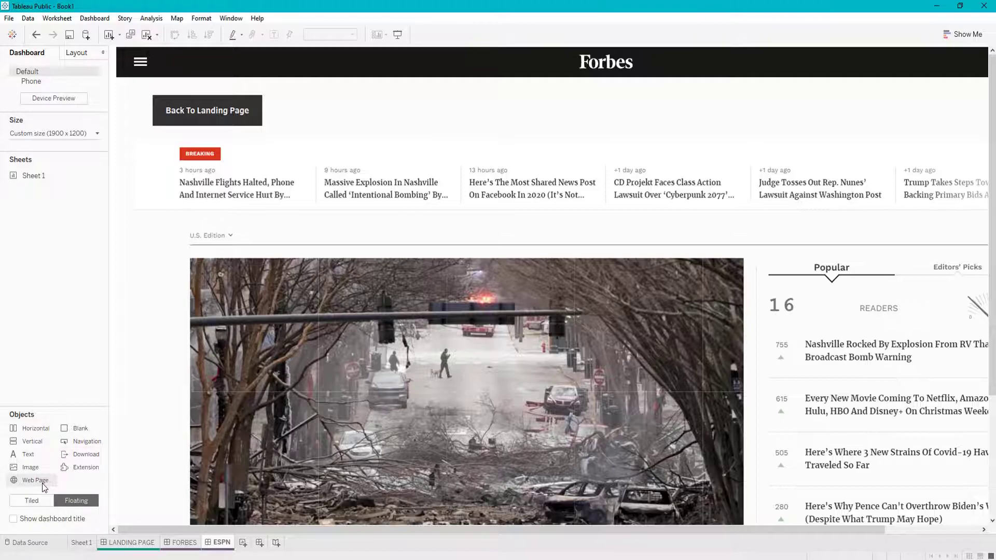
left_click(77, 52)
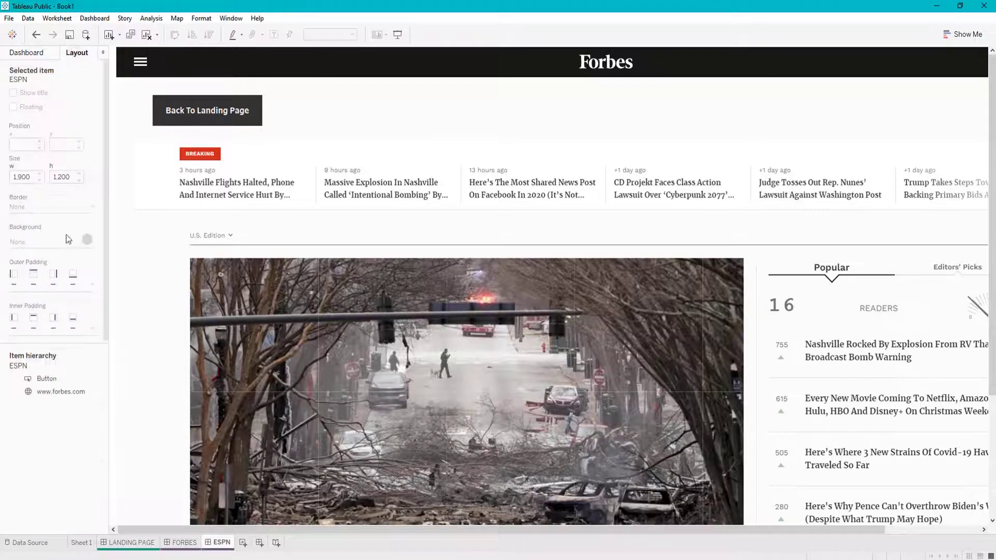
Step: Clear the web object's old Forbes address in Edit URL
right_click(51, 395)
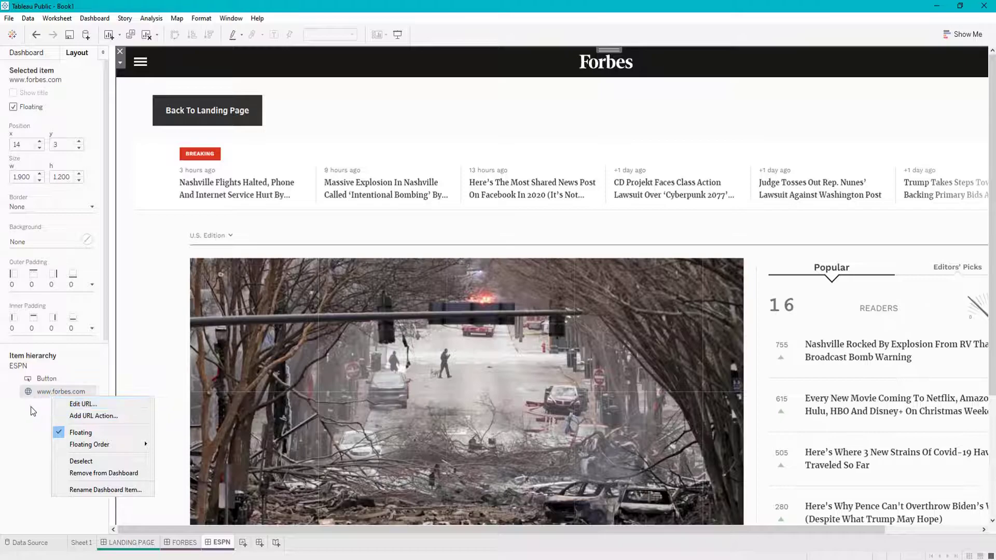
left_click(33, 411)
right_click(45, 394)
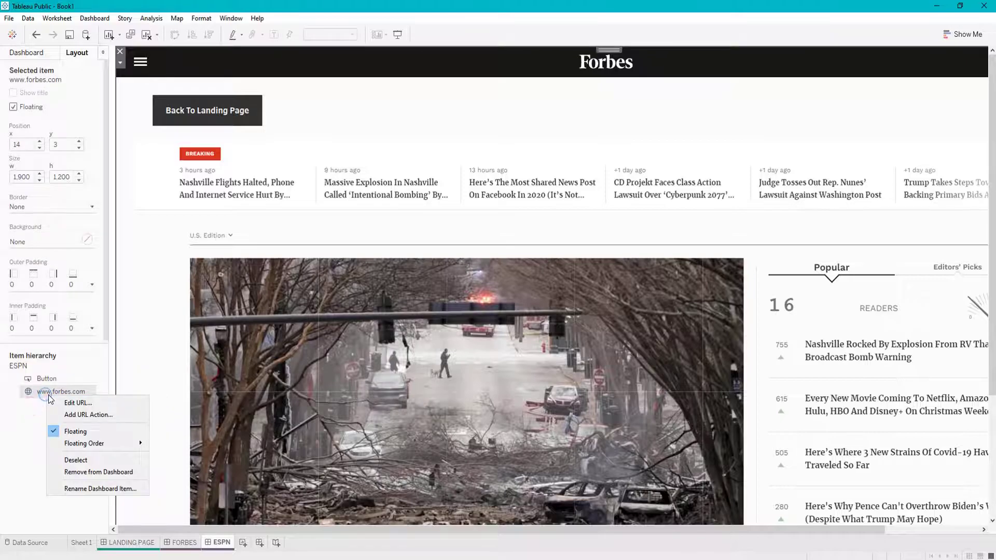
left_click(79, 404)
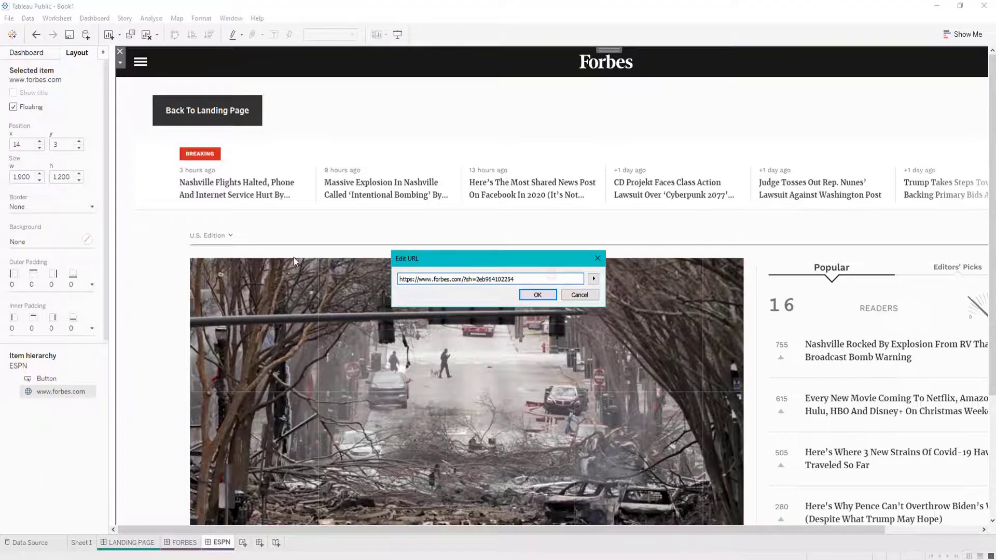
type("2")
key("ctrl+a")
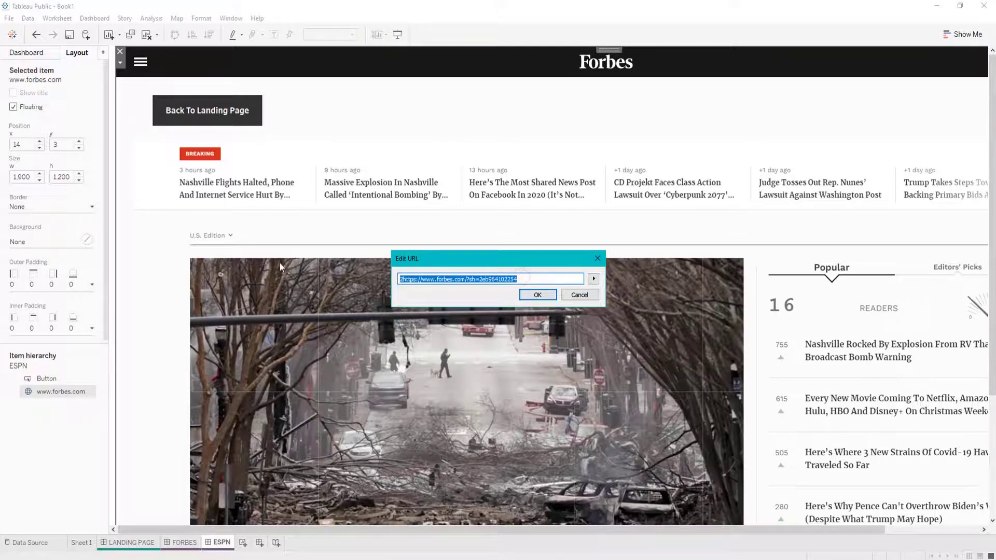
key("BackSpace")
left_click(537, 294)
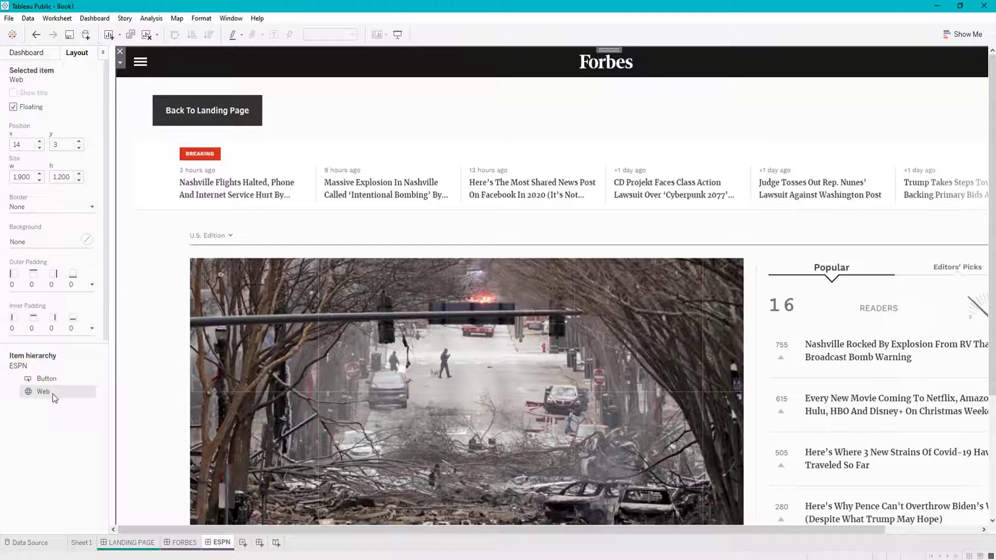
scroll(399, 268, "down", 1)
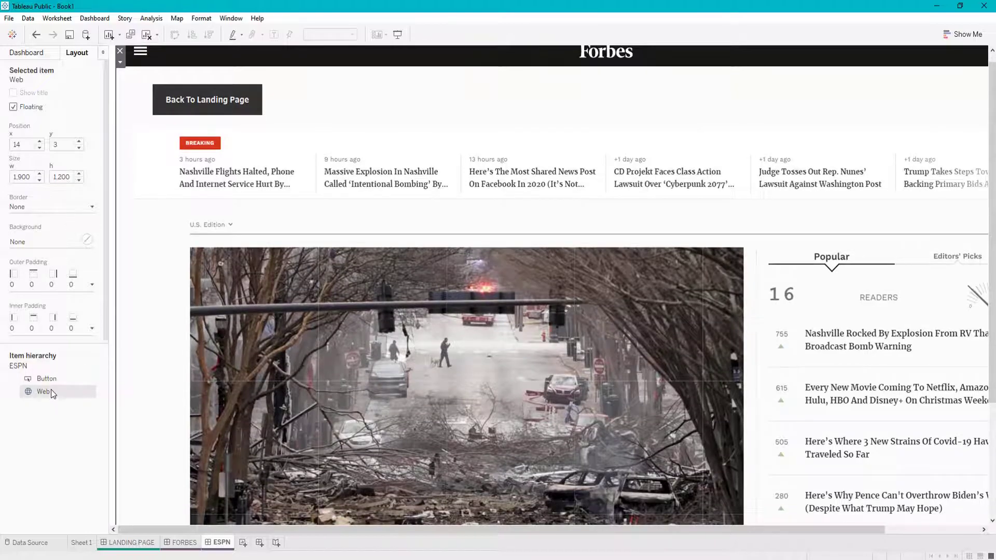
Step: Reopen the web object's Edit URL and copy the espn.com address from the browser
right_click(51, 392)
left_click(67, 395)
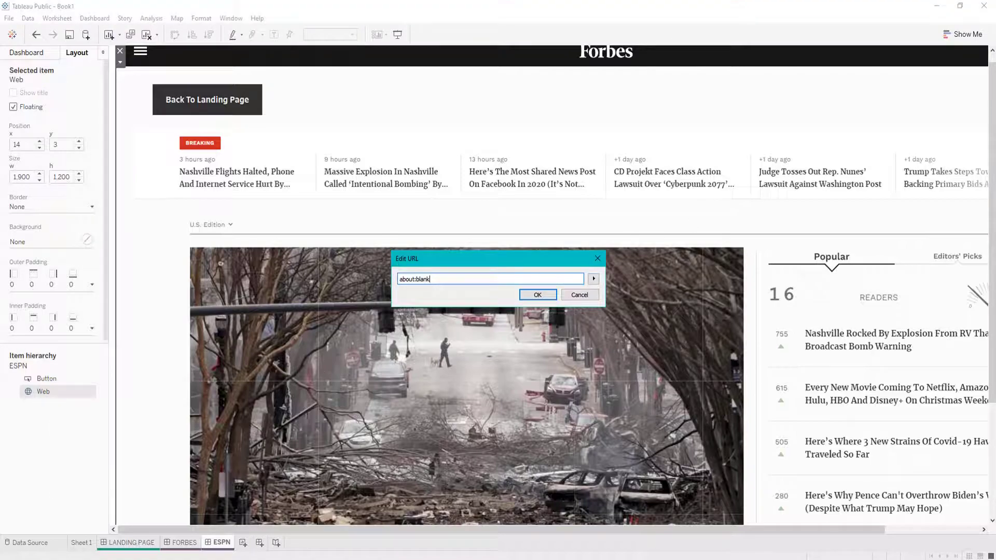
left_click(244, 524)
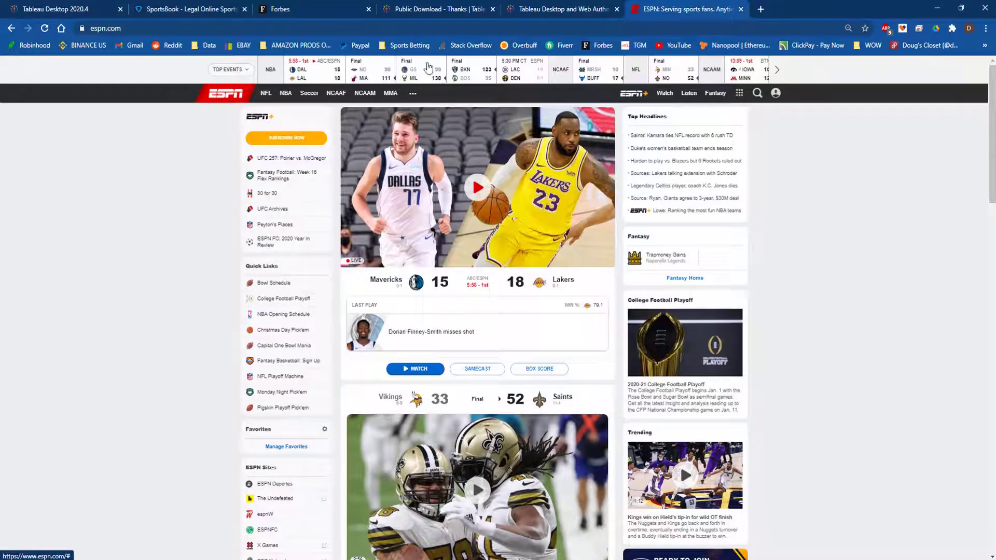
left_click(444, 24)
key("ctrl+c")
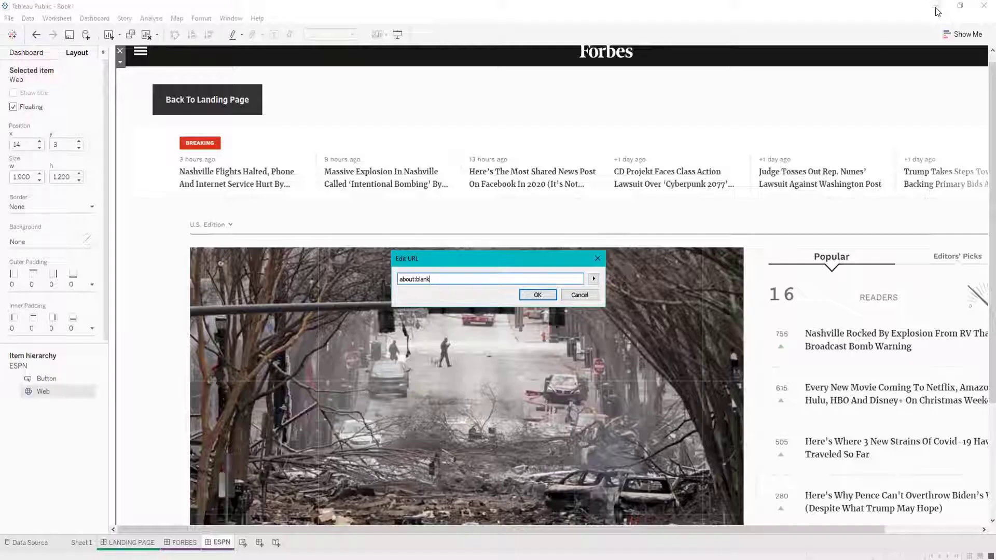
left_click(937, 8)
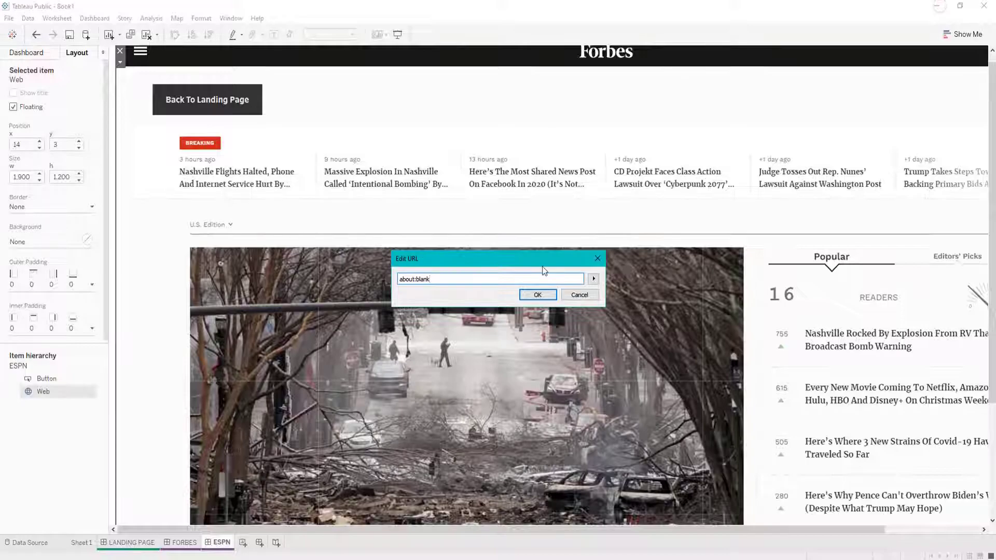
double_click(478, 280)
key("ctrl+v")
left_click(540, 295)
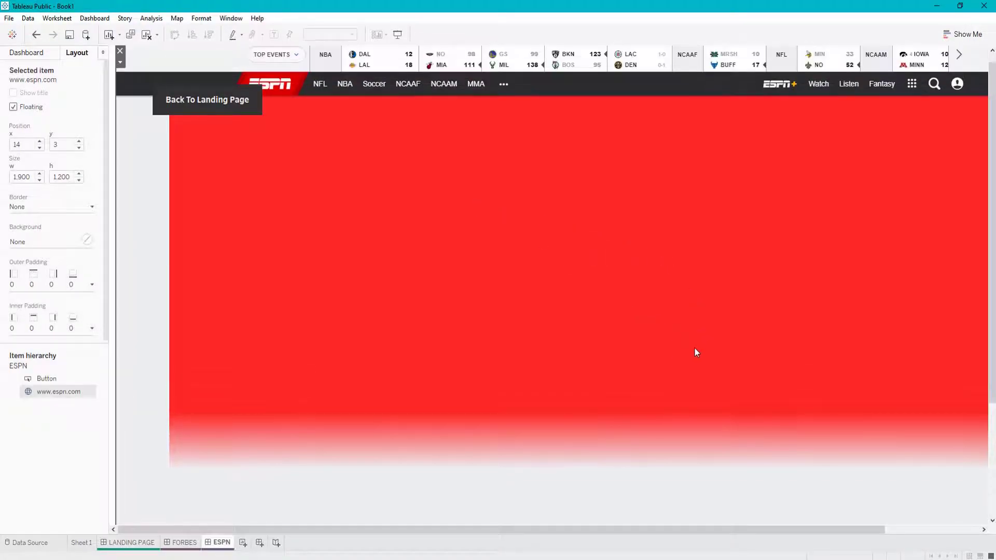
Step: Browse to ESPN's NBA home page inside the embedded web view
mouse_move(345, 87)
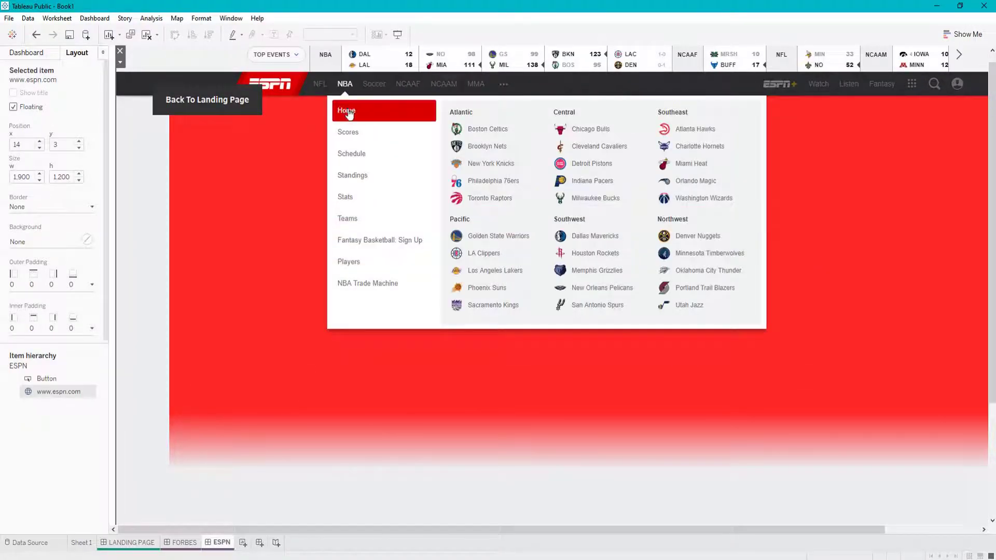
left_click(348, 111)
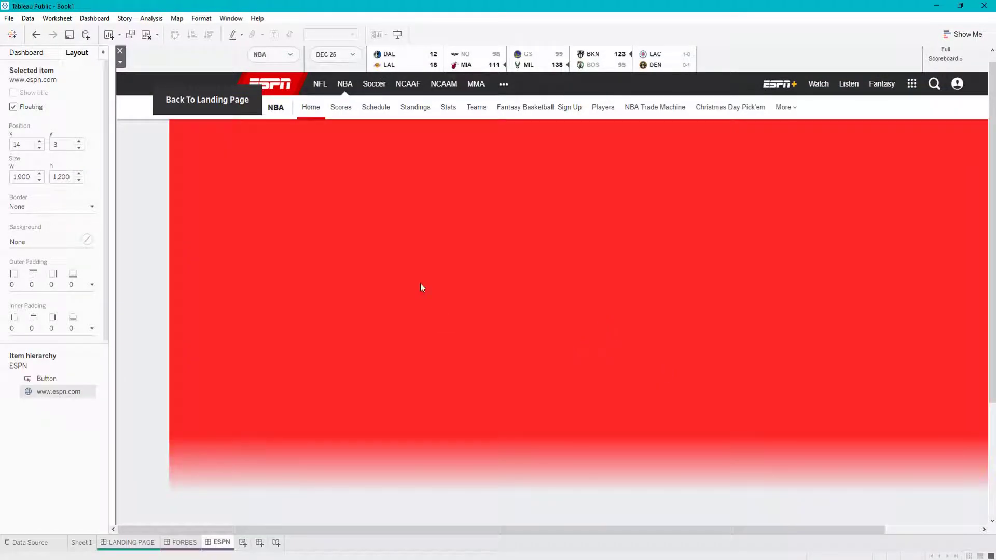
scroll(562, 337, "down", 1)
scroll(576, 356, "down", 5)
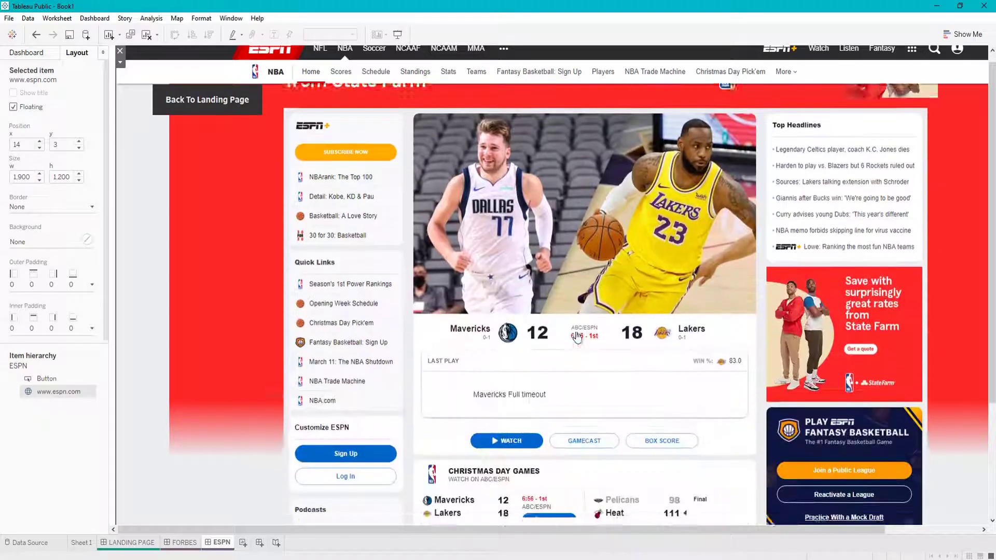
scroll(595, 313, "down", 3)
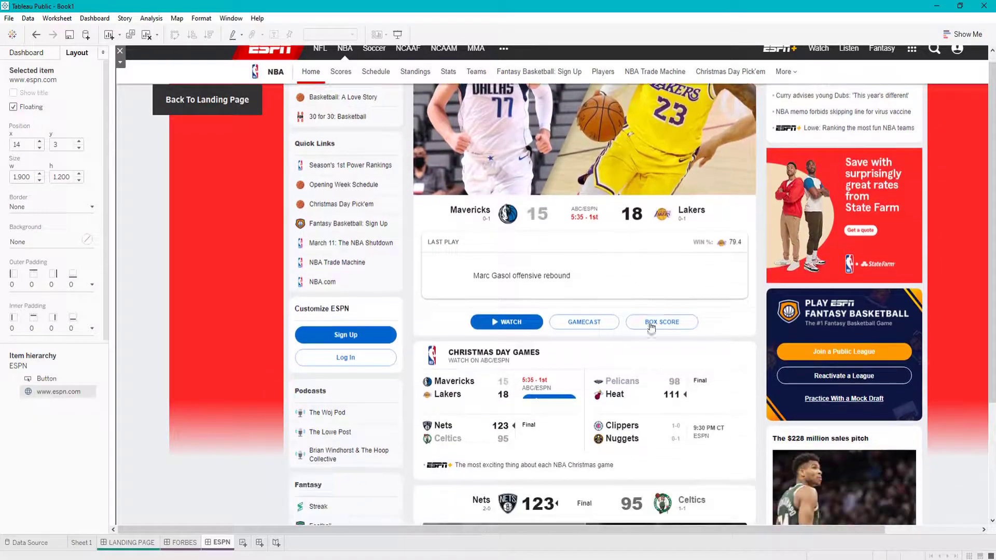
scroll(643, 337, "up", 1)
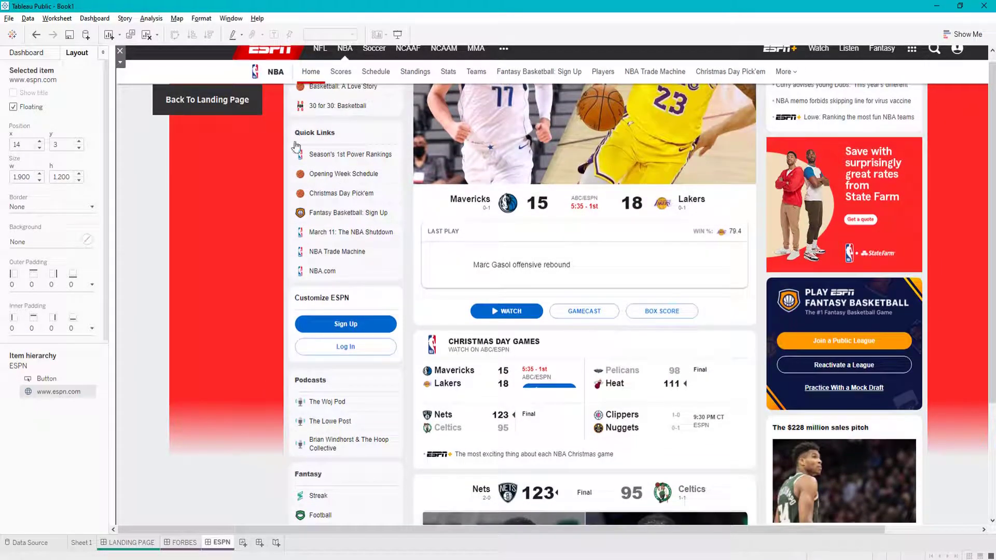
Step: Return to the landing page and follow the ESPN button back to its dashboard
left_click(226, 101, "alt")
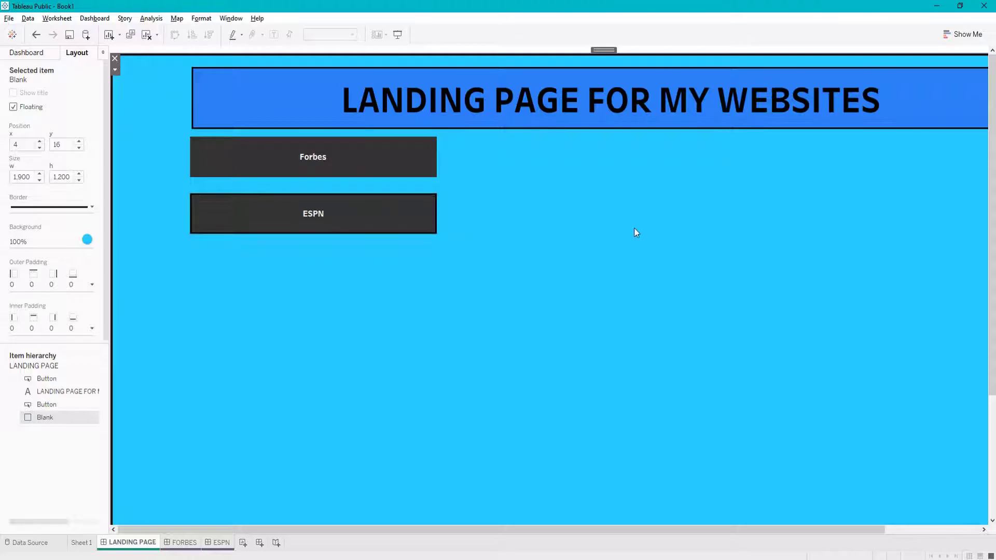
key("alt")
left_click(372, 221, "alt")
Step: Re-confirm the ESPN web object's URL to reload the page
left_click(52, 394)
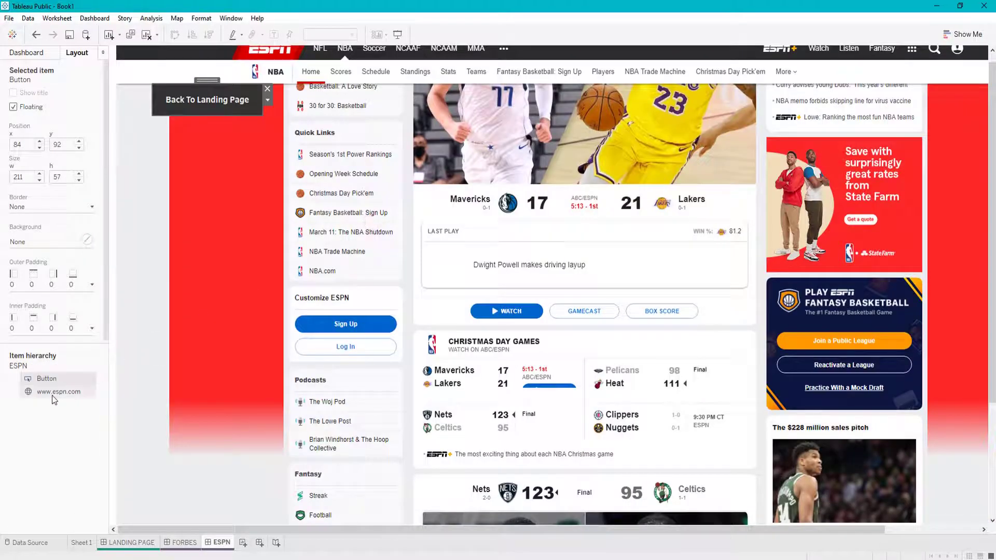
right_click(52, 396)
left_click(67, 400)
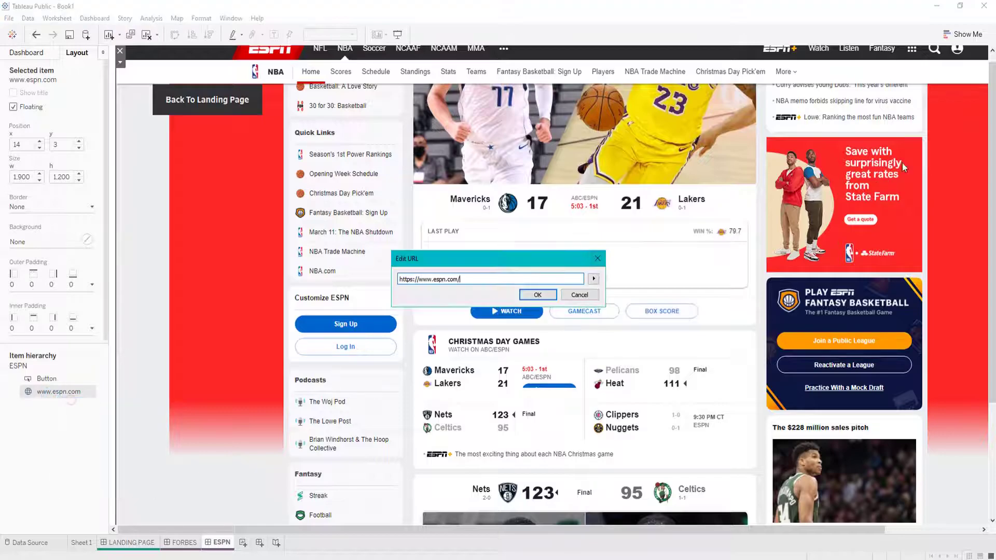
left_click_drag(457, 279, 293, 275)
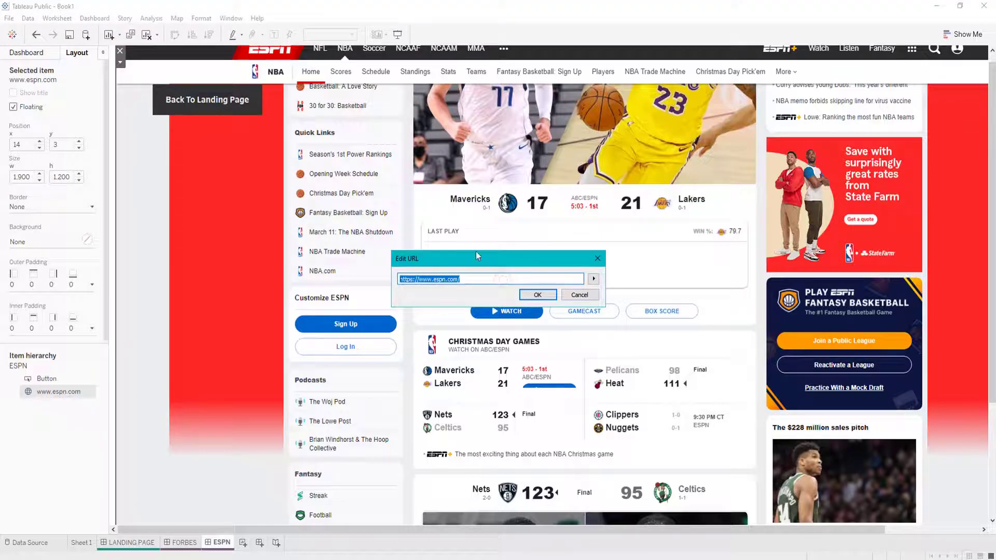
left_click(549, 295)
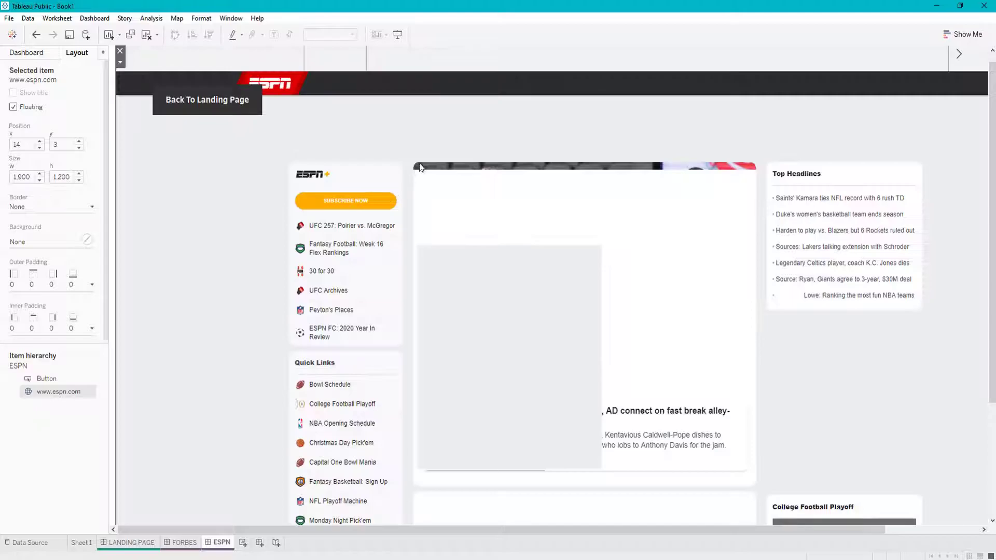
Step: Go back to the landing page after checking the Sheet 1 store map
left_click(215, 104)
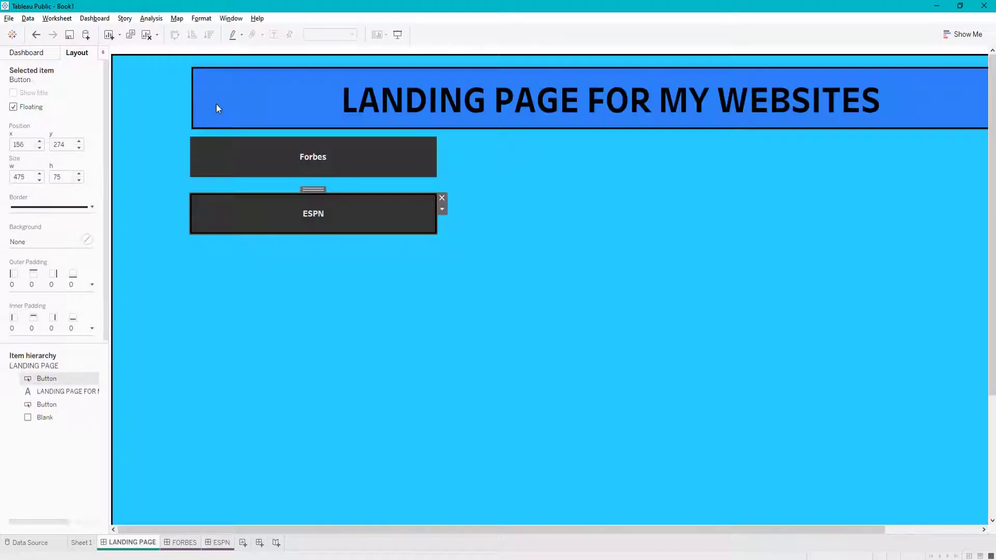
left_click(81, 543)
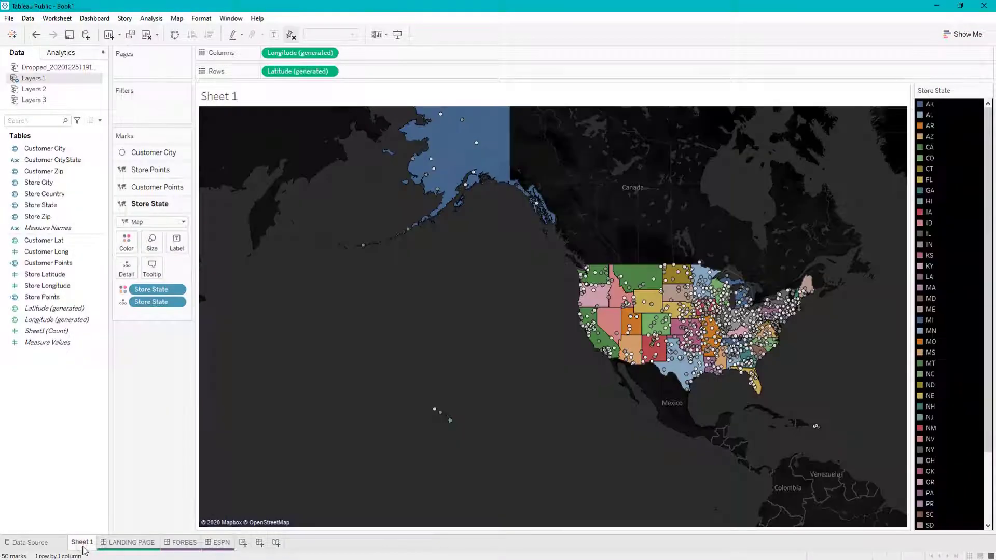
left_click(106, 545)
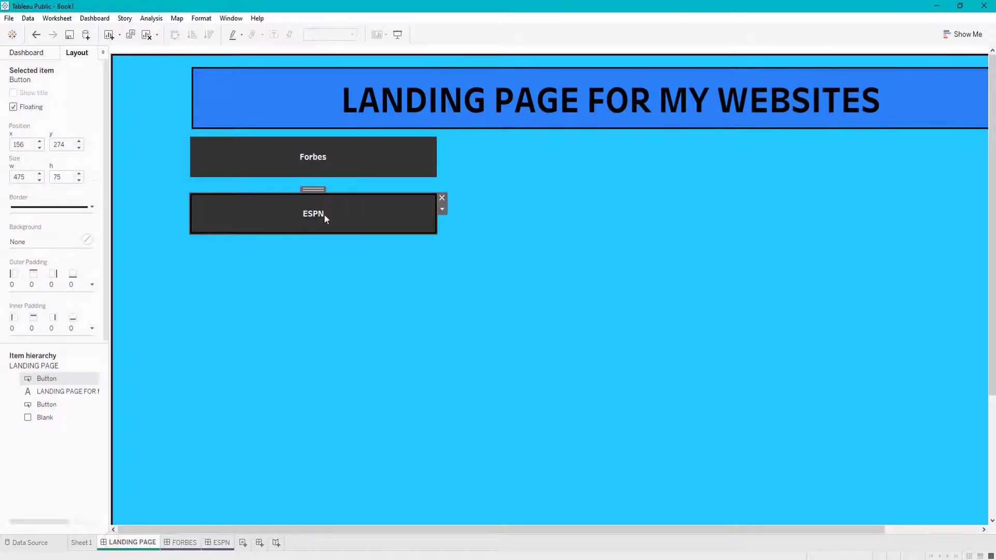
left_click(304, 287)
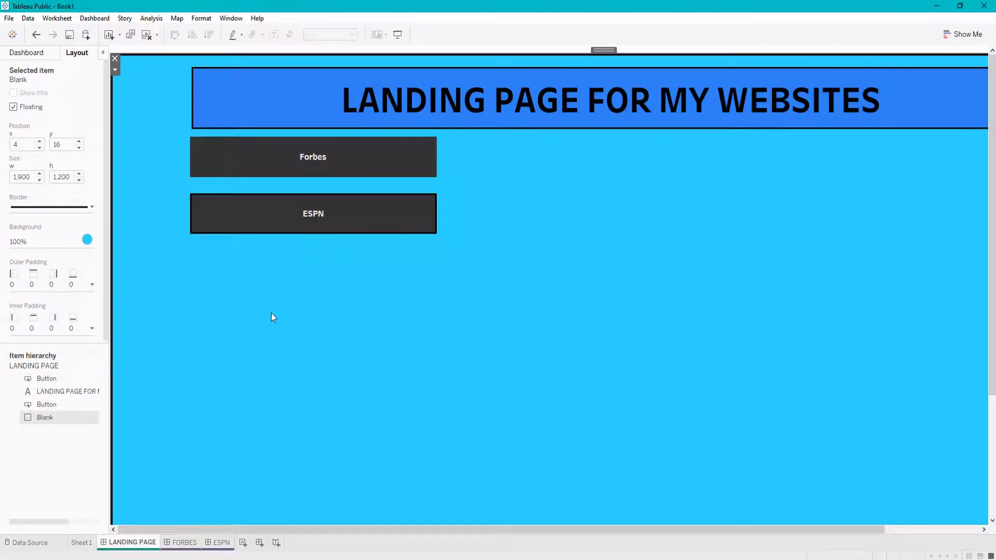
left_click(60, 449)
left_click(34, 53)
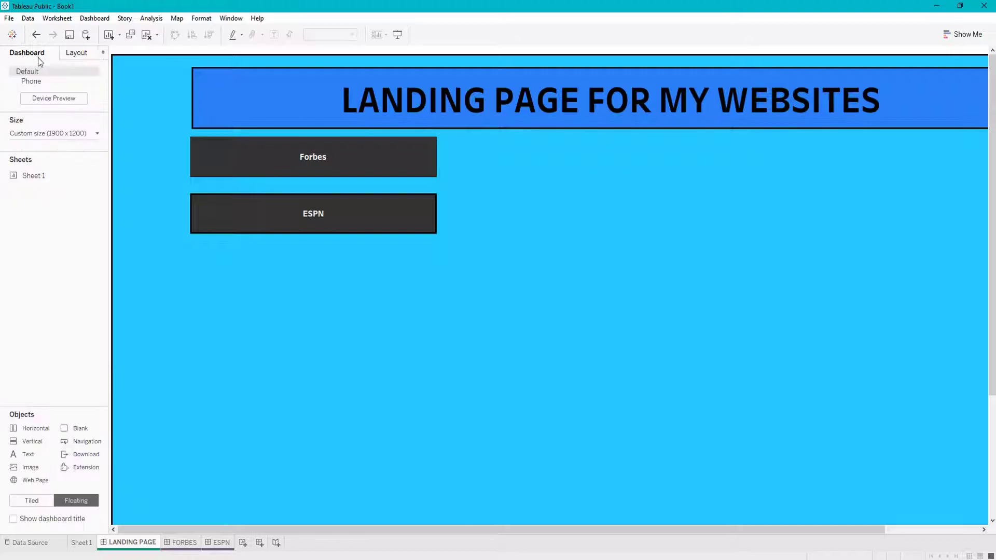
Step: Add a third Navigation button below ESPN and open its Edit Button settings
double_click(91, 440)
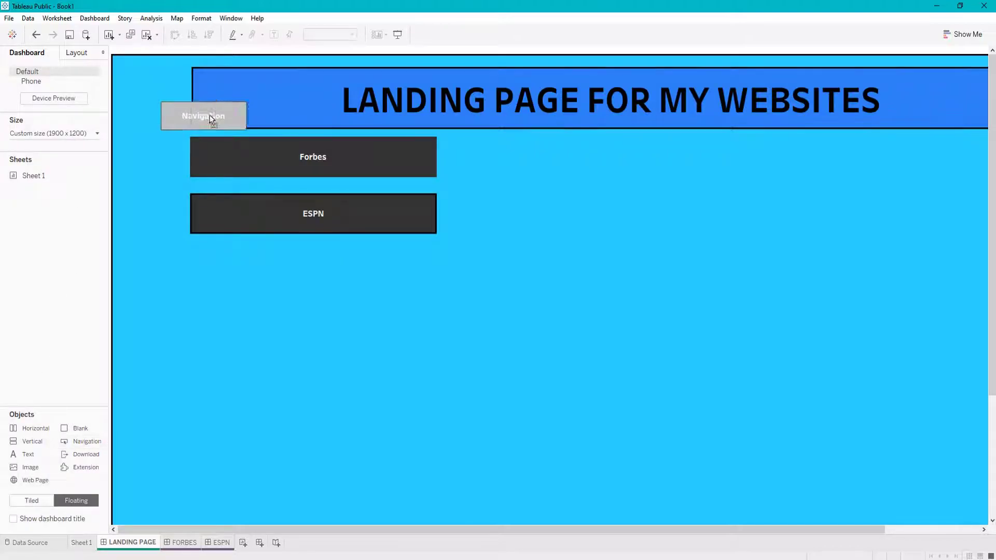
left_click_drag(199, 98, 278, 261)
right_click(284, 271)
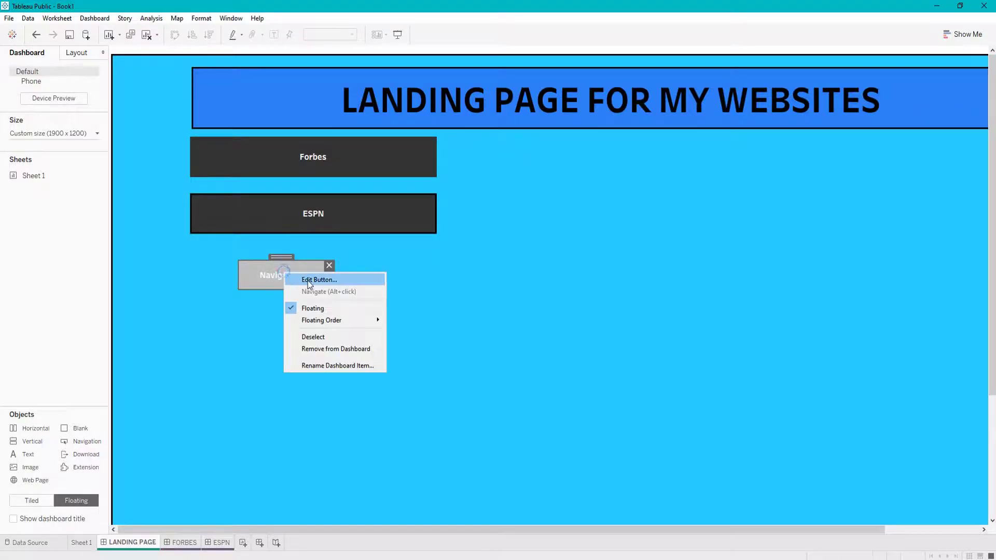
left_click(307, 279)
Step: Link it to Sheet 1 as a text button titled MAP with tooltip 'NAVITATE TO MAP'
left_click(434, 180)
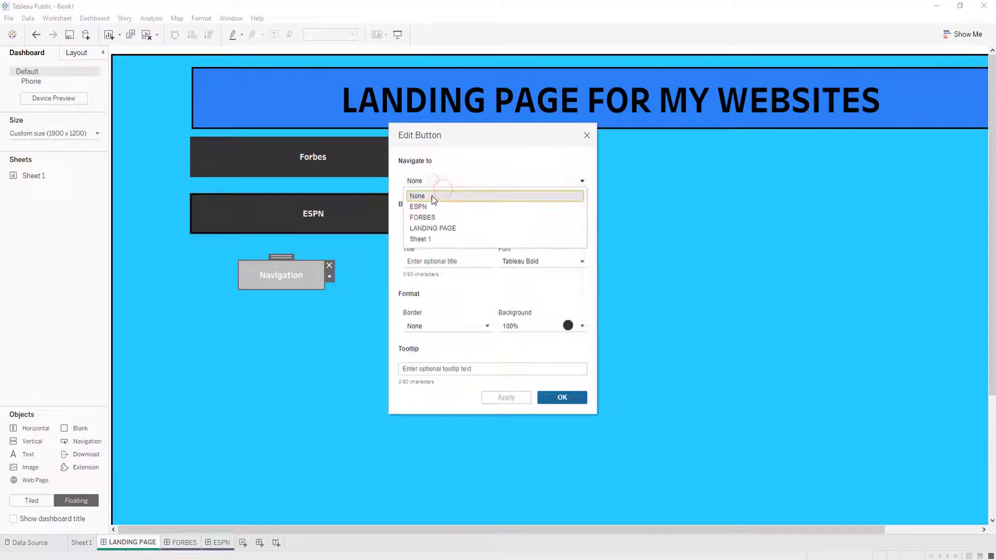
left_click(425, 238)
left_click(438, 225)
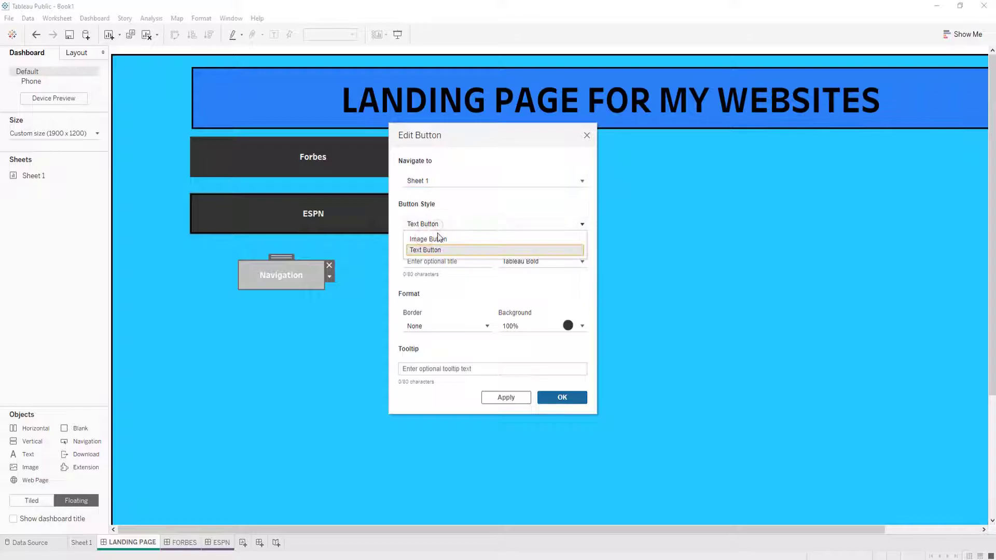
left_click(435, 249)
left_click(431, 259)
type("MAP")
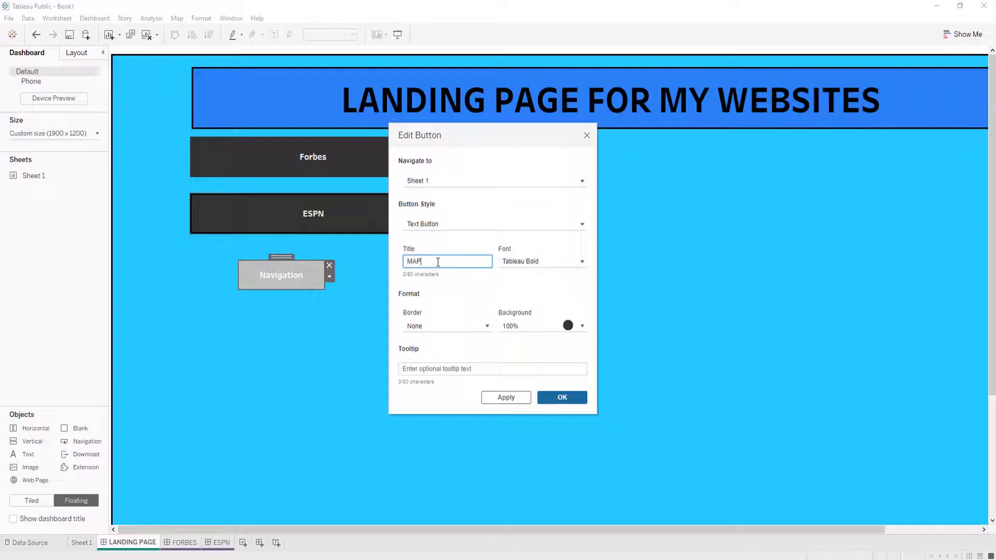
left_click(469, 368)
type("NAVIT")
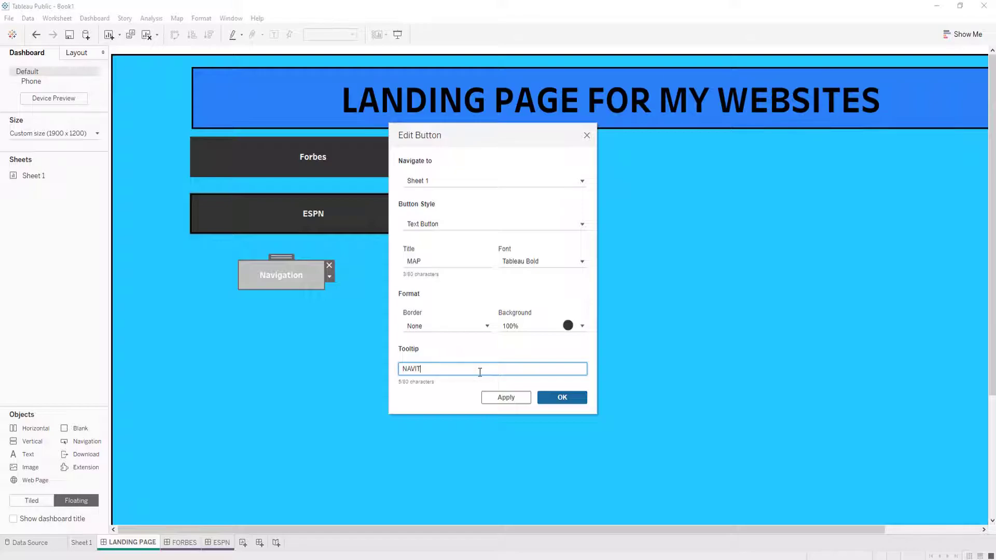
key("BackSpace")
type("GATE TO MAP")
left_click(496, 394)
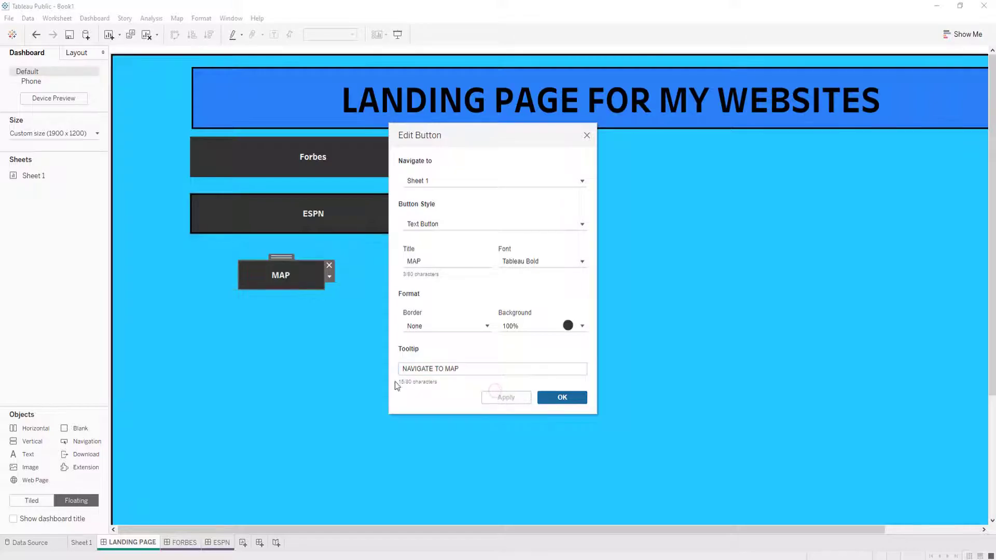
left_click(566, 397)
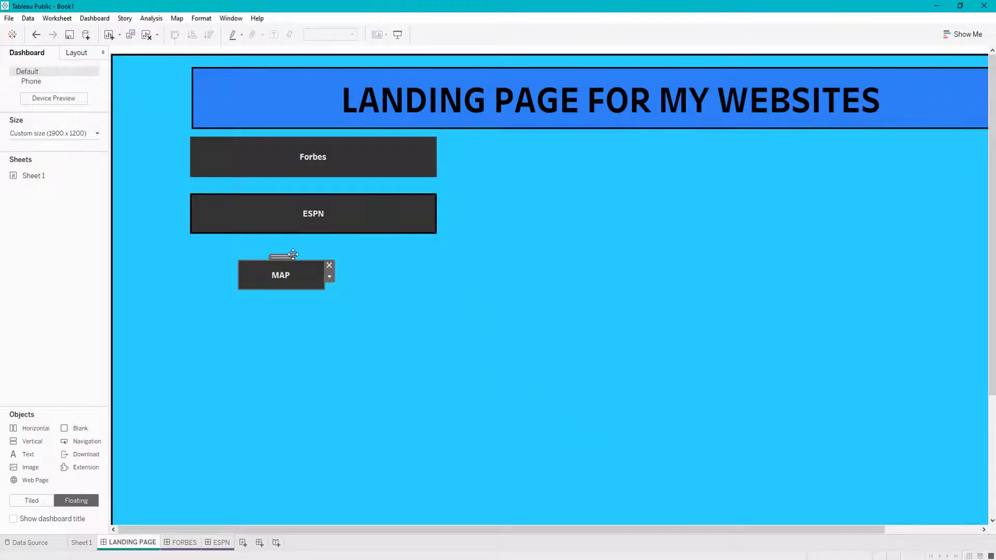
Step: Move the MAP button just under ESPN and reconfirm Sheet 1 as its destination
left_click_drag(288, 256, 241, 234)
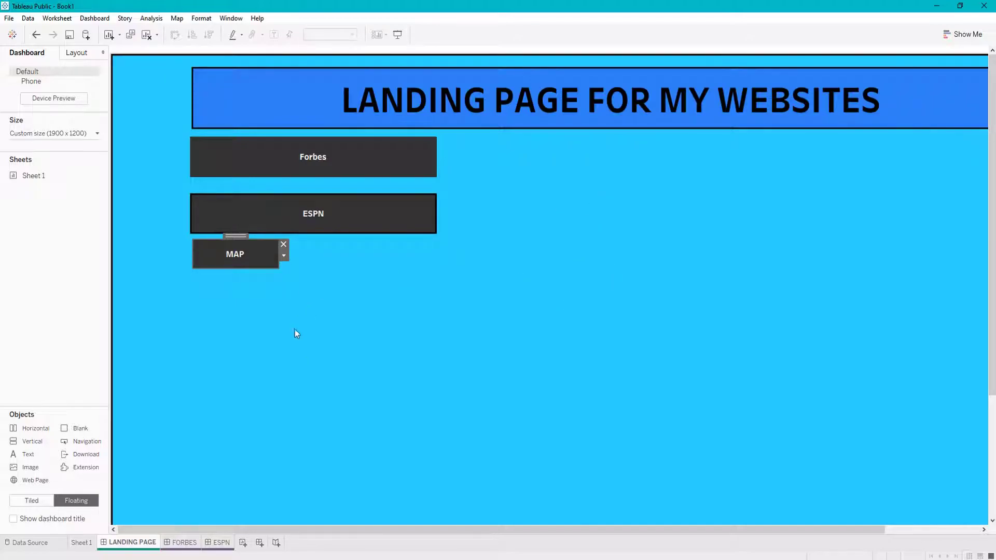
left_click(283, 256)
left_click(301, 270)
left_click(482, 183)
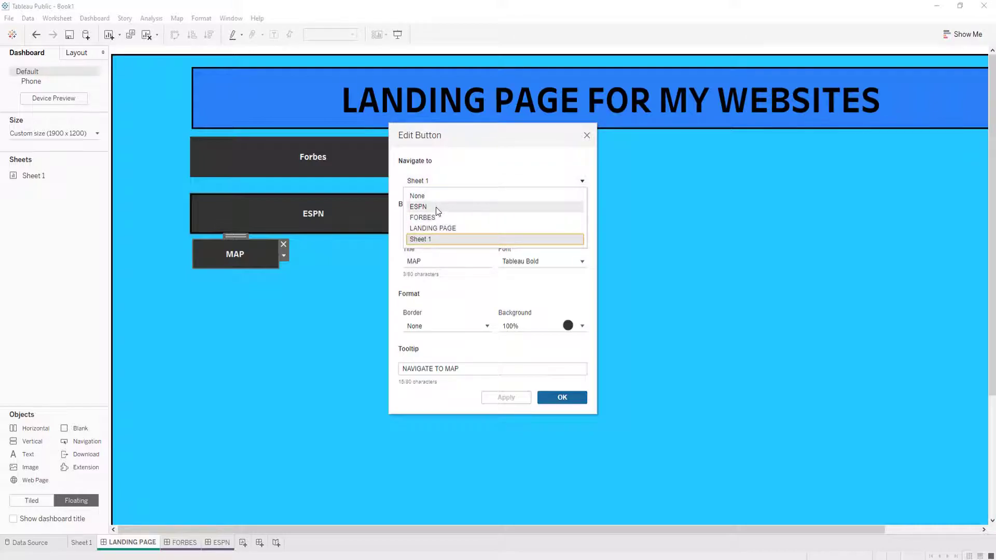
left_click(433, 239)
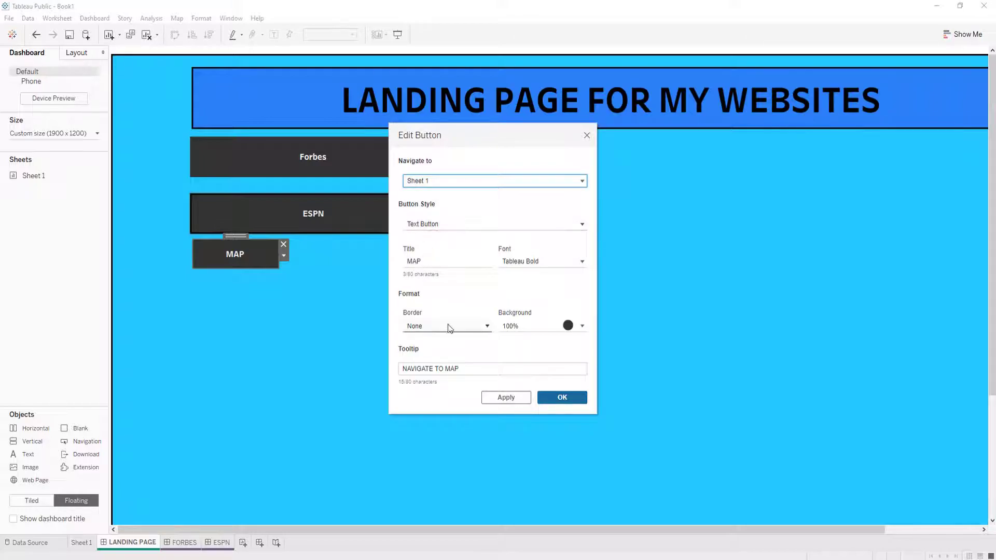
left_click(508, 398)
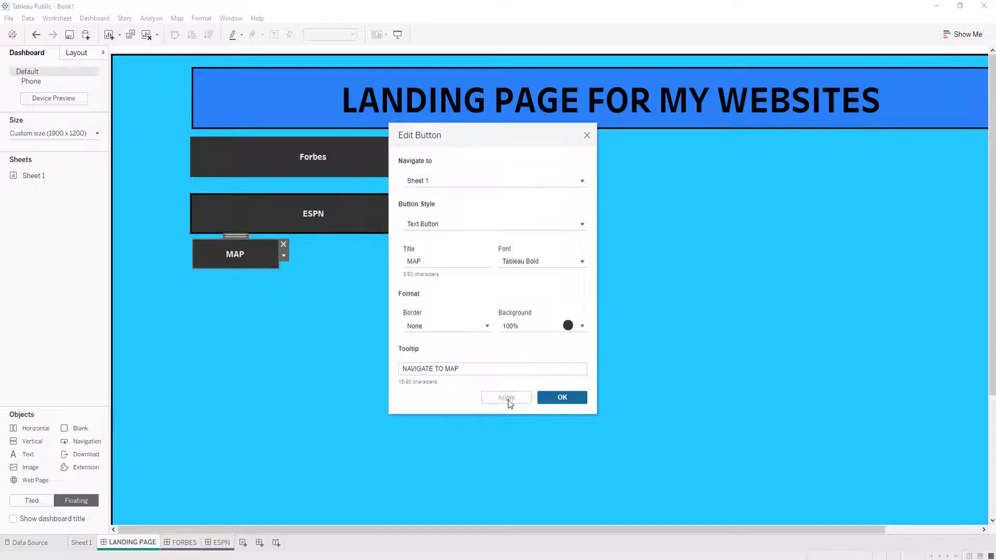
left_click(554, 398)
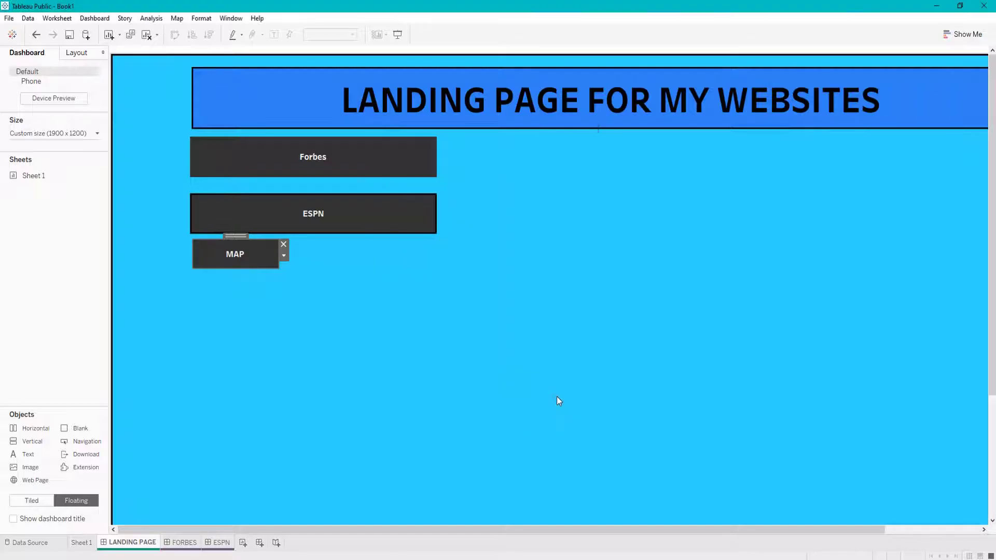
Step: Test the MAP button, then create a new dashboard holding the Sheet 1 map
left_click(240, 254, "ctrl")
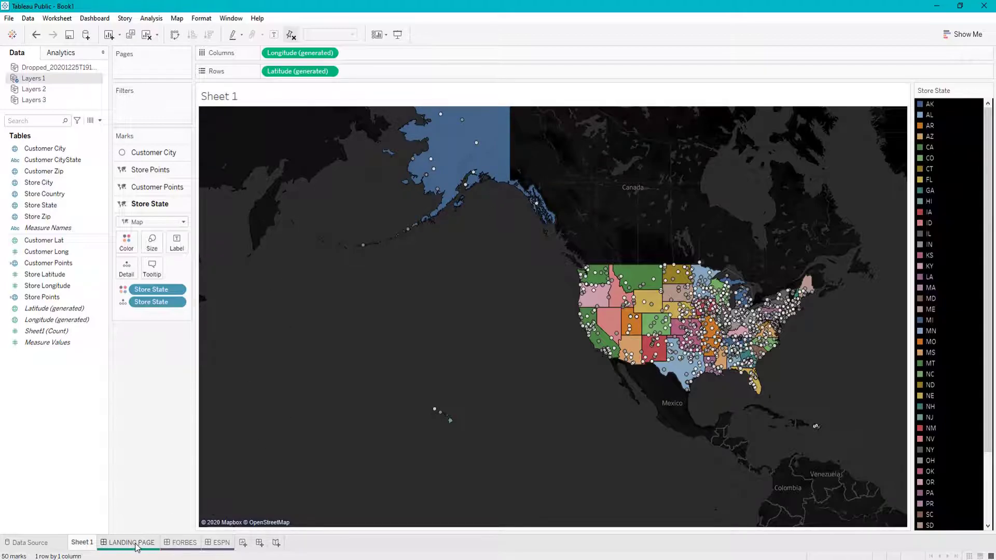
left_click(260, 543)
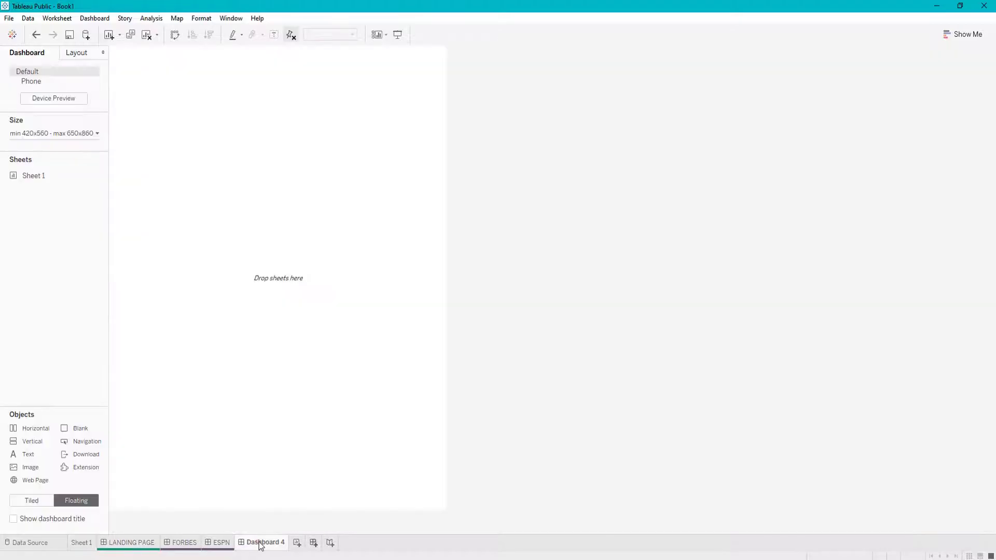
double_click(52, 173)
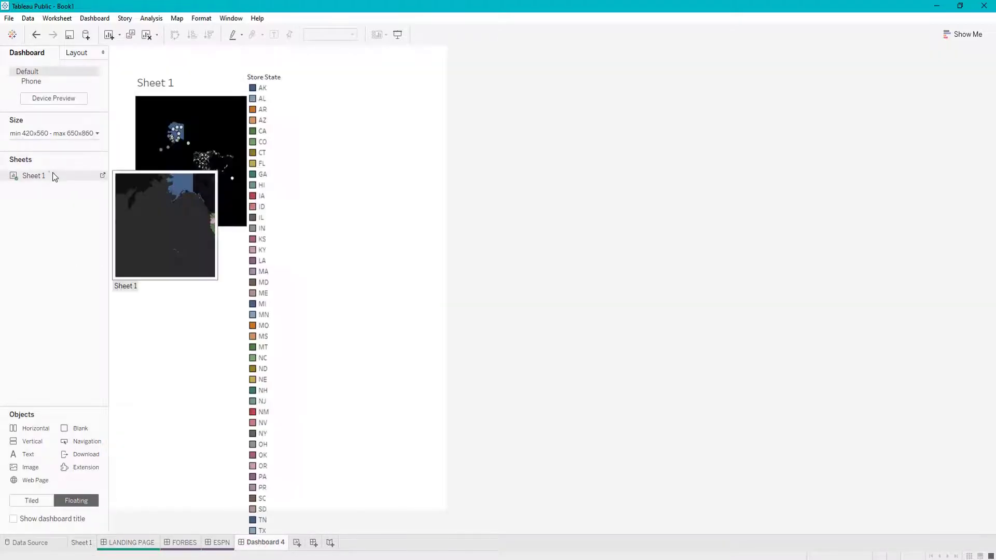
Step: Add a Navigation button that navigates to LANDING PAGE
double_click(88, 440)
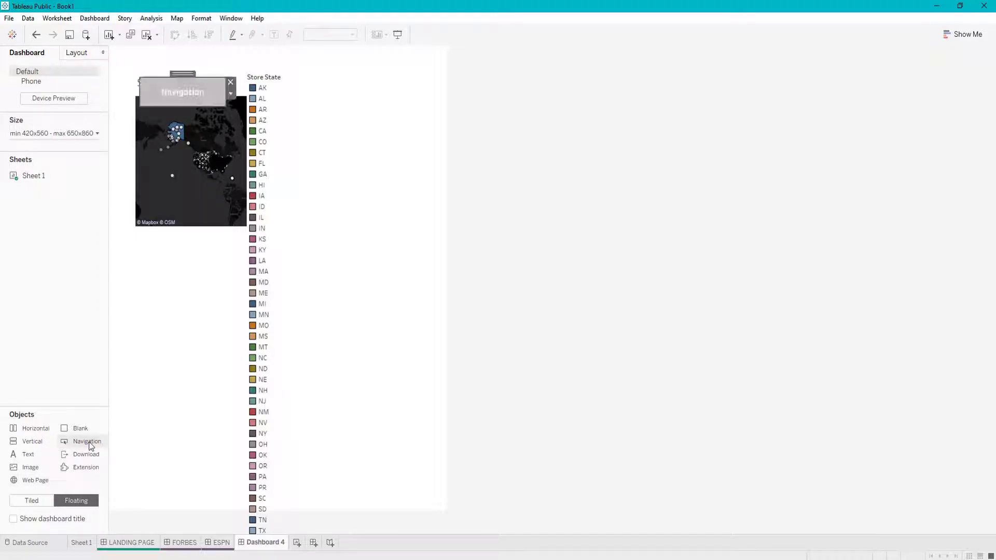
left_click(232, 94)
left_click(257, 105)
left_click(442, 179)
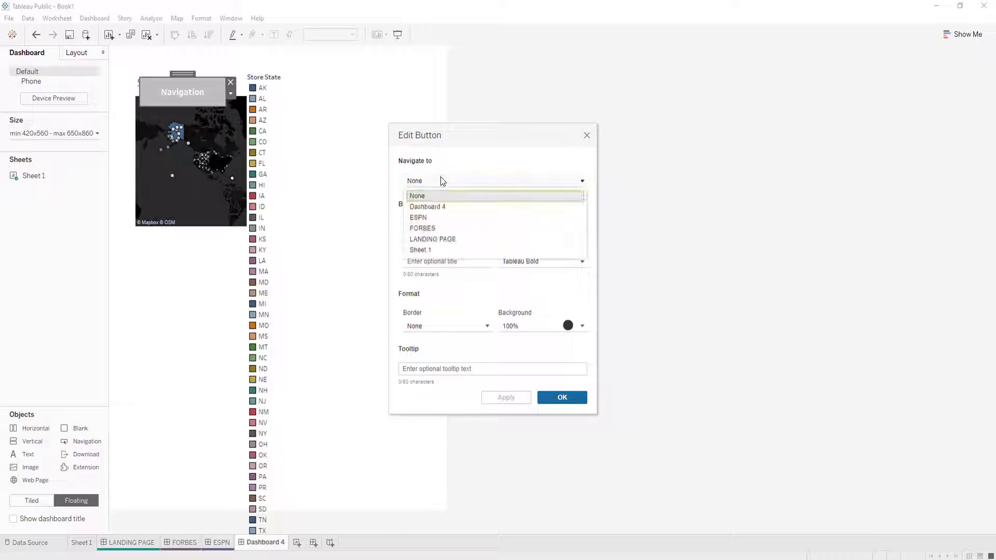
left_click(436, 239)
left_click(560, 397)
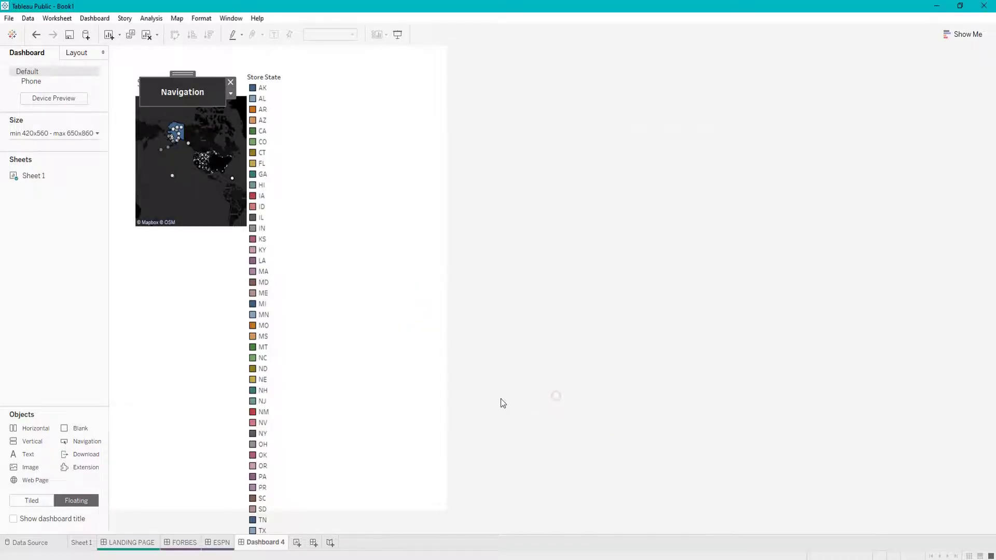
Step: Move the Store State legend right, enlarge the map and nudge the button above it
left_click(300, 122)
left_click_drag(295, 69, 413, 68)
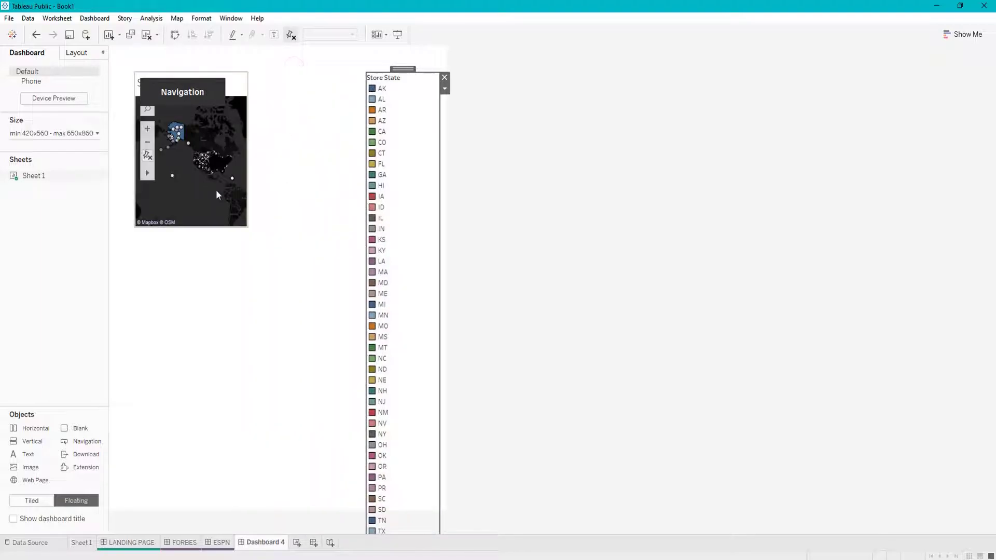
left_click(217, 195)
left_click_drag(247, 226, 357, 422)
left_click_drag(181, 74, 181, 59)
left_click(262, 58)
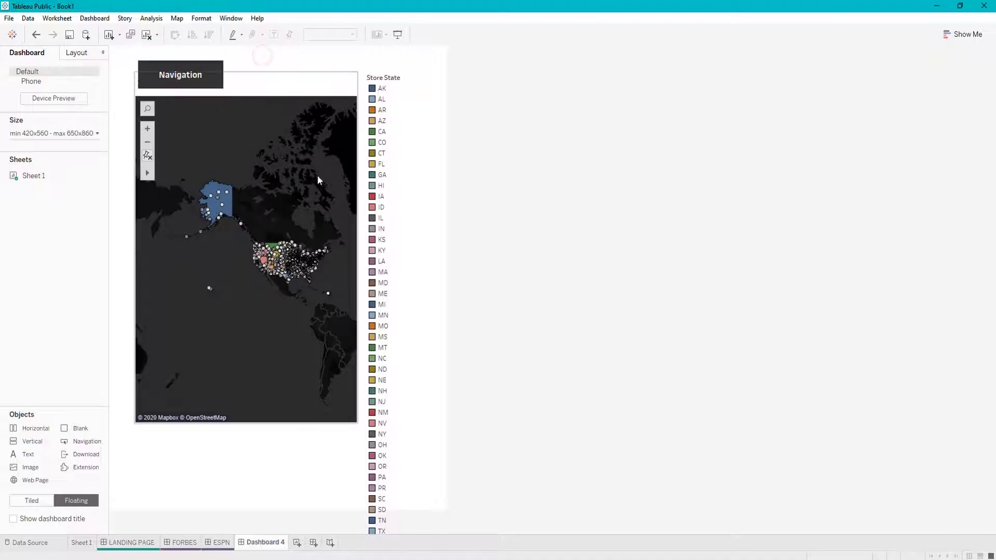
scroll(318, 179, "down", 1)
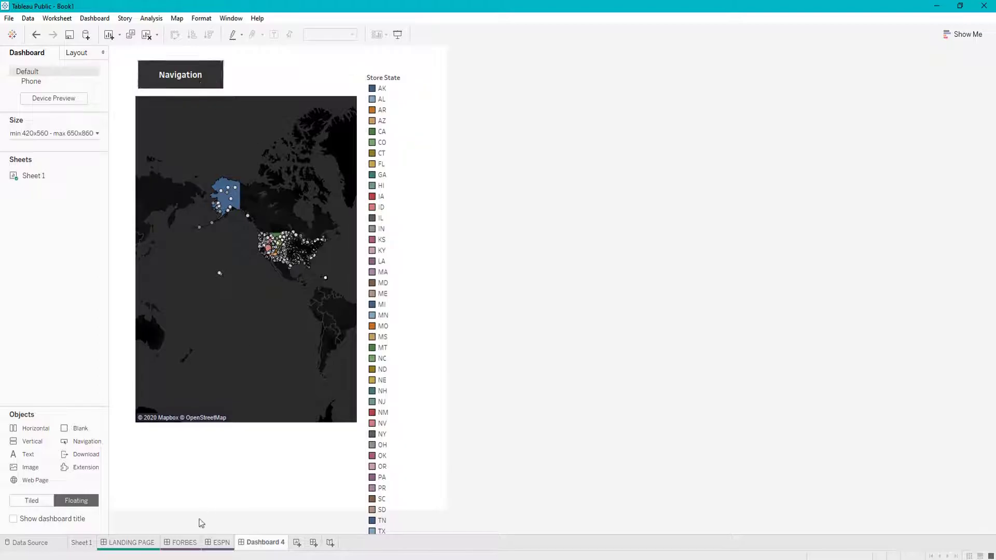
Step: On LANDING PAGE, retarget the MAP button from Sheet 1 to Dashboard 4
left_click(134, 543)
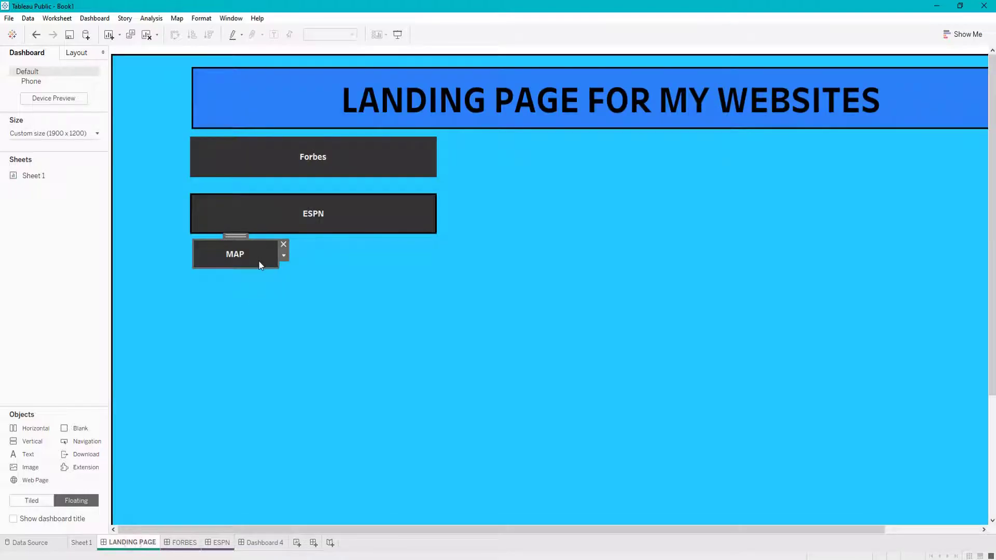
left_click(284, 255)
left_click(302, 272)
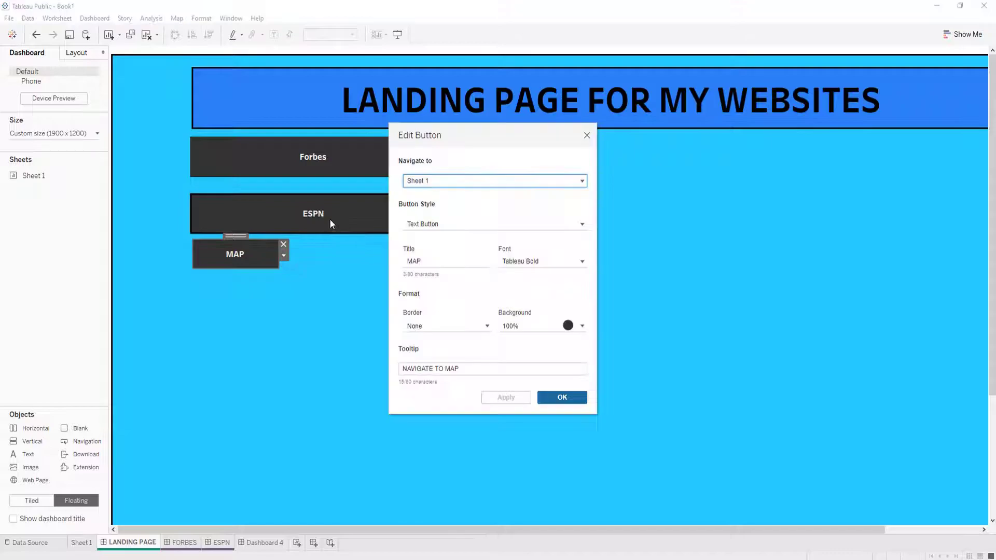
left_click(430, 181)
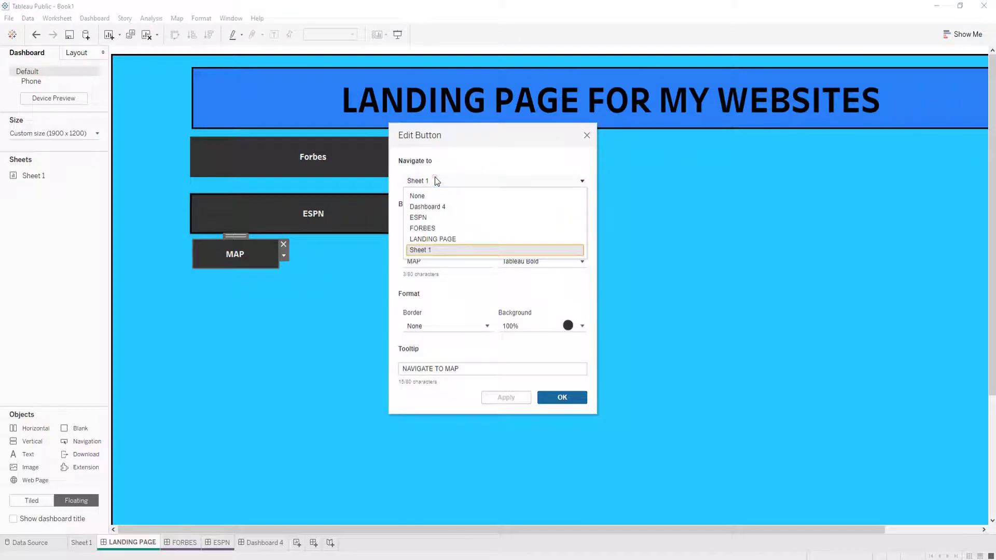
left_click(459, 208)
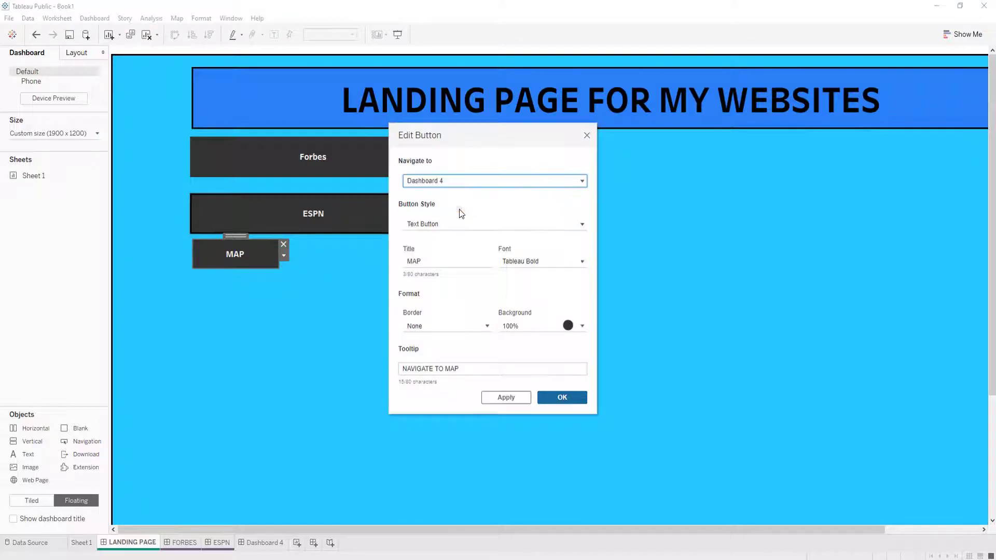
left_click(506, 397)
left_click(546, 397)
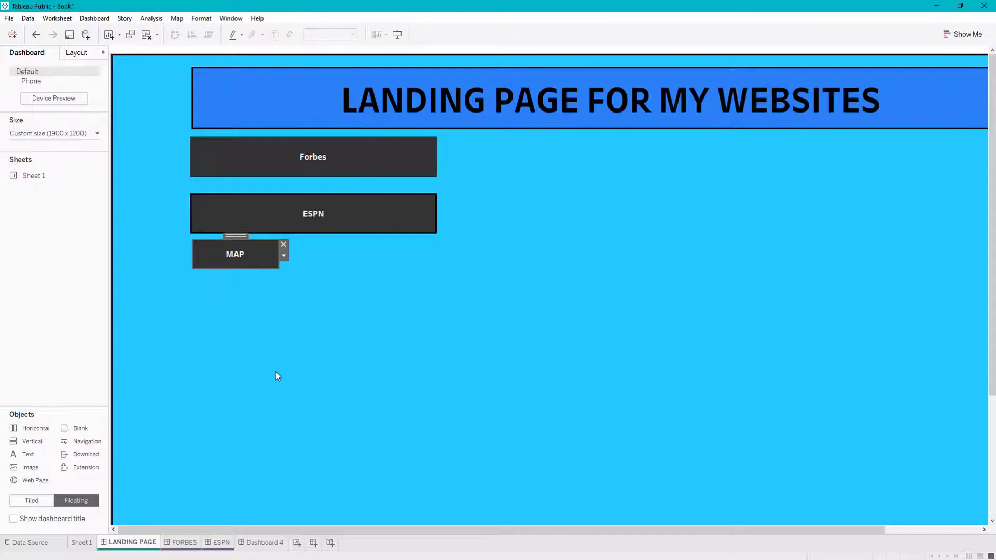
left_click(250, 263, "alt")
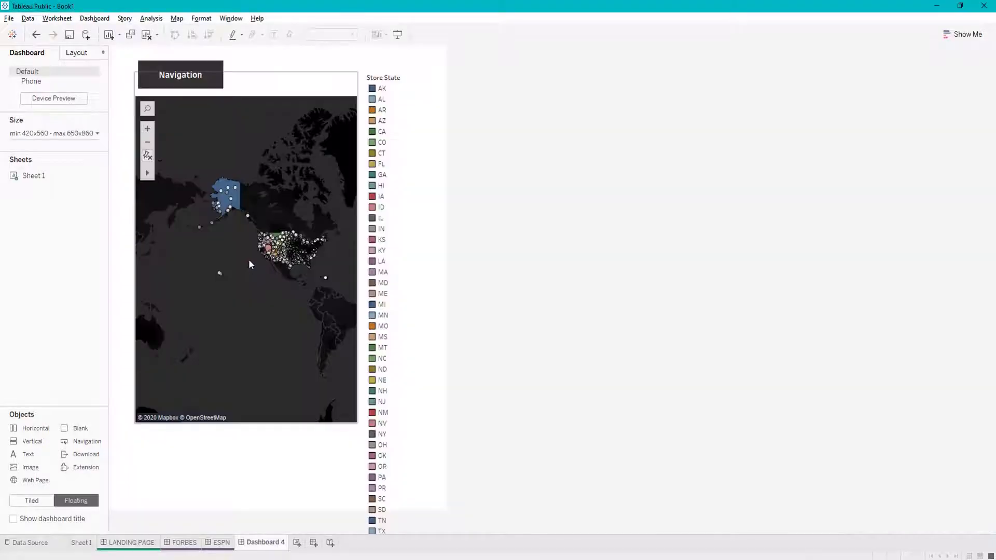
left_click(163, 79, "alt")
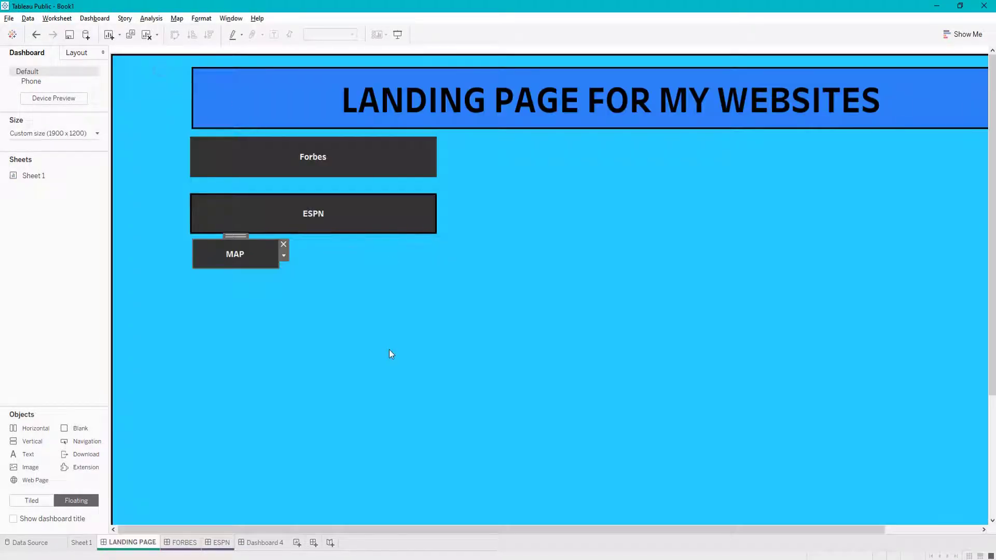
left_click(312, 162, "alt")
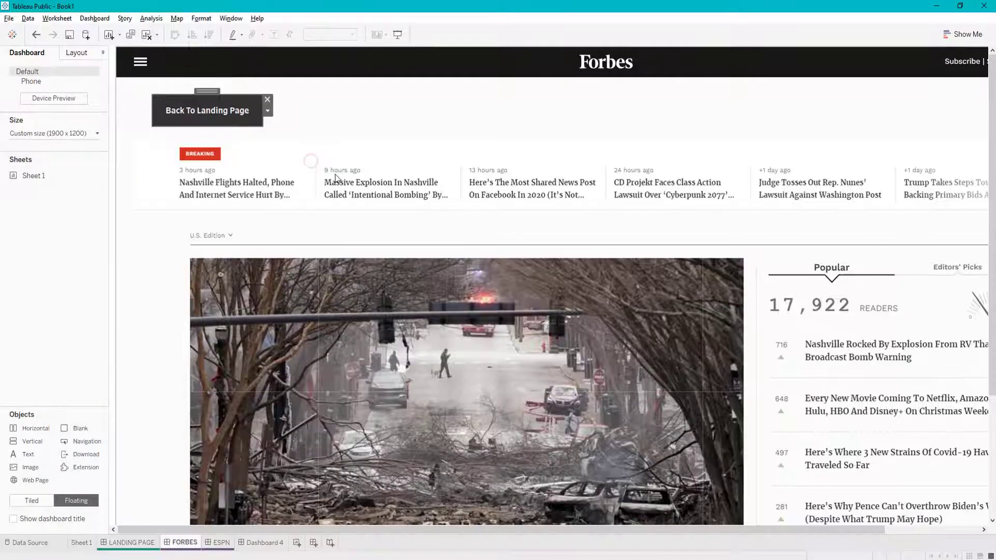
left_click(234, 112, "alt")
left_click(333, 206, "alt")
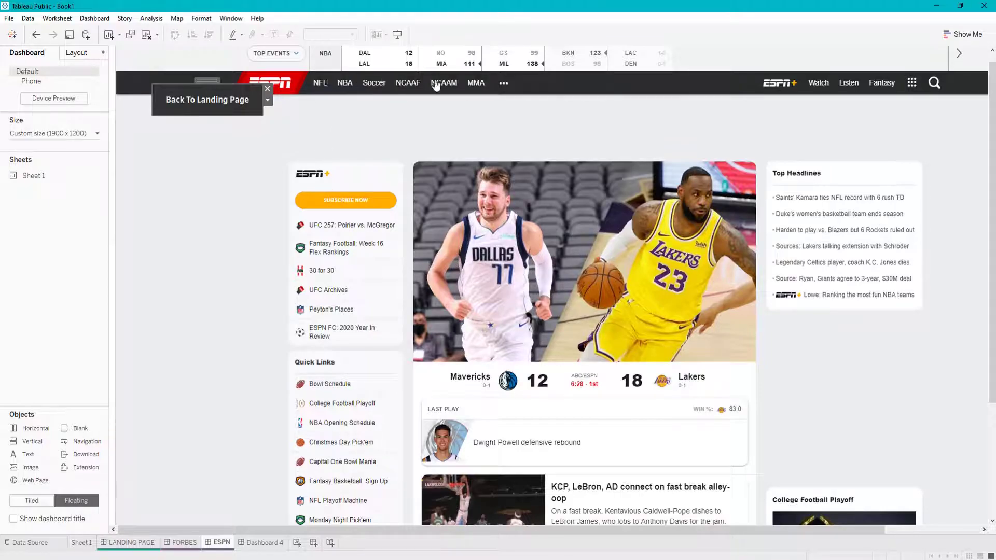
left_click(233, 100, "alt")
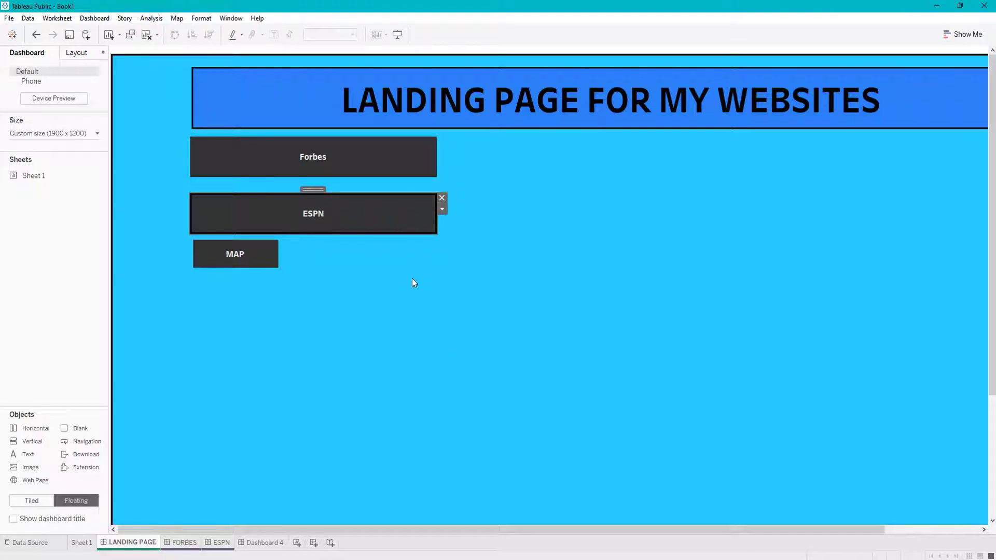